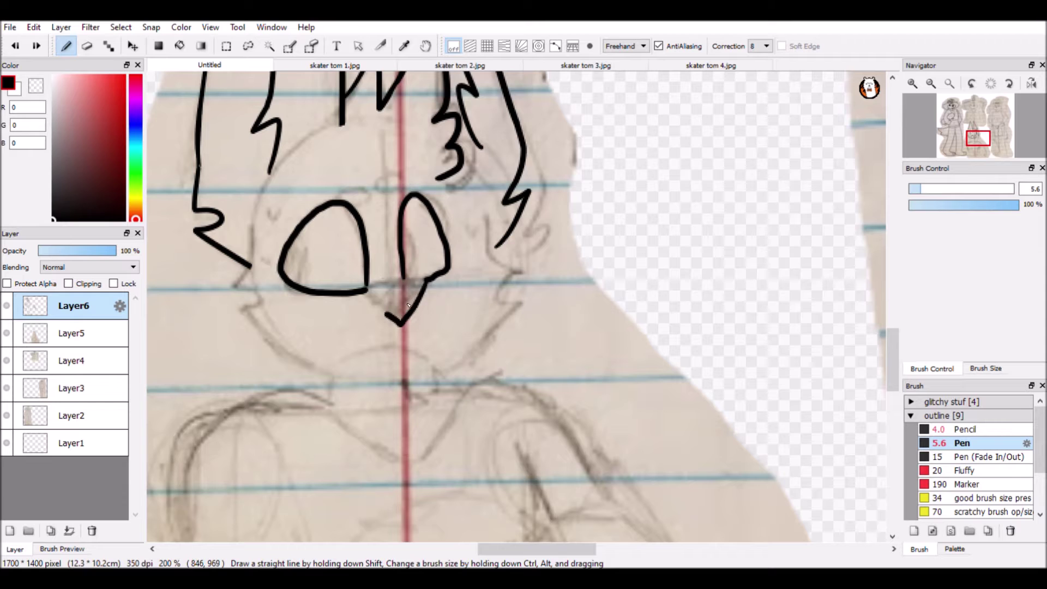
# Ink the seated character's eyebrow spots, cheek fur and jawline, and fill in the nose
pyautogui.moveTo(340, 193); pyautogui.dragTo(360, 192)
pyautogui.moveTo(378, 180); pyautogui.dragTo(400, 180)
pyautogui.moveTo(466, 229)
pyautogui.mouseDown()
pyautogui.moveTo(477, 232)
pyautogui.moveTo(433, 373)
pyautogui.mouseUp()
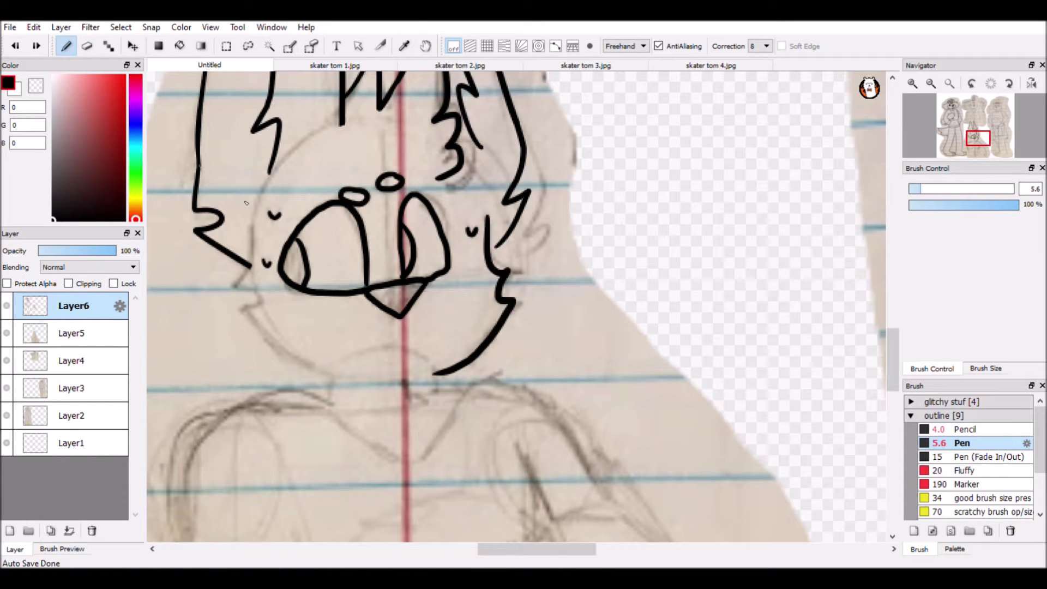
pyautogui.moveTo(252, 229)
pyautogui.mouseDown()
pyautogui.moveTo(437, 376)
pyautogui.moveTo(243, 311)
pyautogui.moveTo(430, 377)
pyautogui.mouseUp()
pyautogui.hotkey('ctrl', 'z')
pyautogui.moveTo(482, 217)
pyautogui.mouseDown()
pyautogui.moveTo(453, 363)
pyautogui.moveTo(430, 363)
pyautogui.mouseUp()
pyautogui.moveTo(371, 292); pyautogui.dragTo(428, 282)
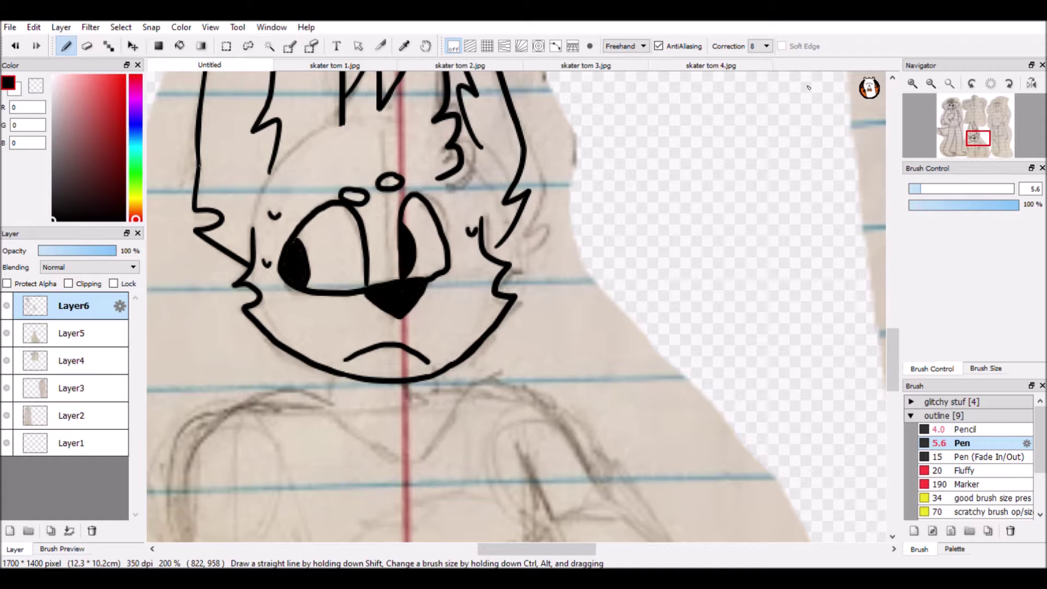
# Ink the seated character's neck and the T-shirt's shoulders and sleeves over the sketch
pyautogui.scroll(-5, 394, 267)
pyautogui.scroll(-2, 395, 268)
pyautogui.moveTo(464, 213); pyautogui.dragTo(398, 333)
pyautogui.moveTo(450, 271); pyautogui.dragTo(460, 308)
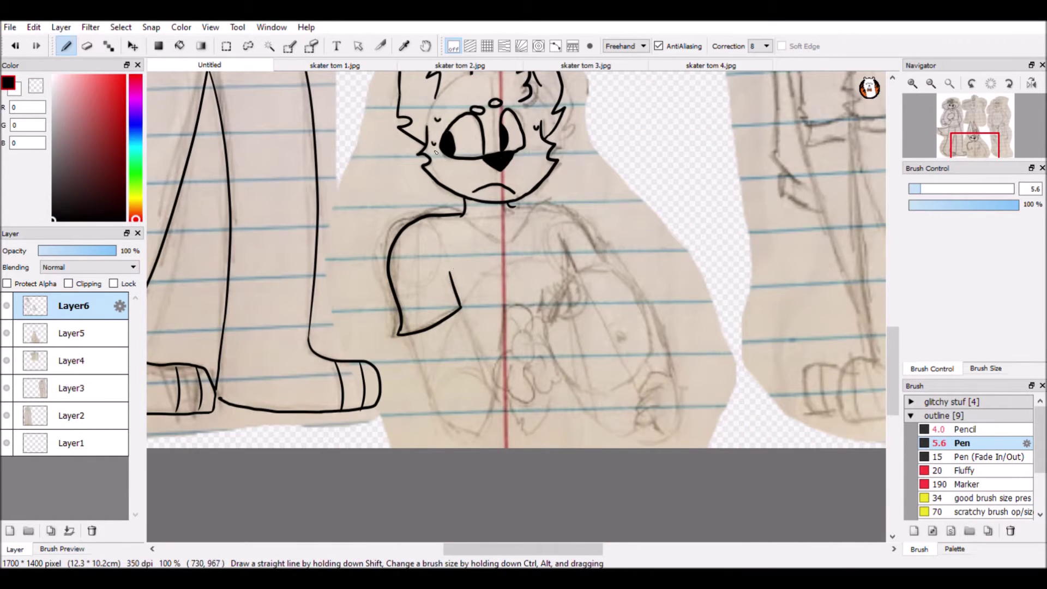
pyautogui.scroll(1, 436, 152)
pyautogui.moveTo(575, 256); pyautogui.dragTo(702, 323)
pyautogui.moveTo(646, 300); pyautogui.dragTo(667, 349)
# Ink the seated character's forearm resting across the body and the bent leg beneath it
pyautogui.scroll(-2, 667, 349)
pyautogui.hscroll(3, 667, 349)
pyautogui.moveTo(355, 228)
pyautogui.mouseDown()
pyautogui.moveTo(483, 281)
pyautogui.moveTo(274, 360)
pyautogui.mouseUp()
pyautogui.hotkey('ctrl', 'z')
pyautogui.moveTo(370, 295); pyautogui.dragTo(332, 478)
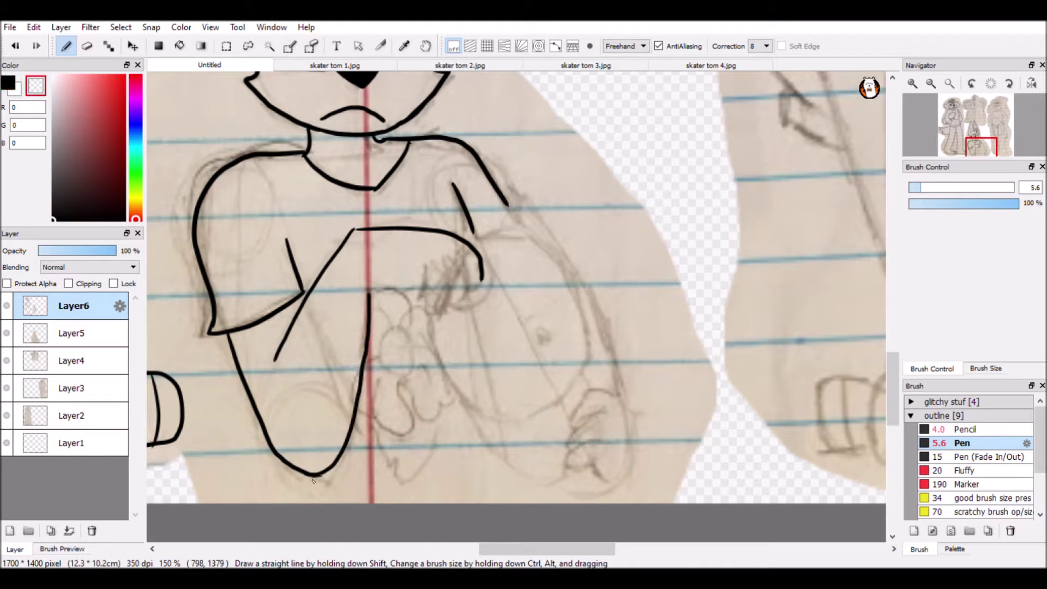
pyautogui.press('x')
pyautogui.moveTo(355, 230); pyautogui.dragTo(274, 358)
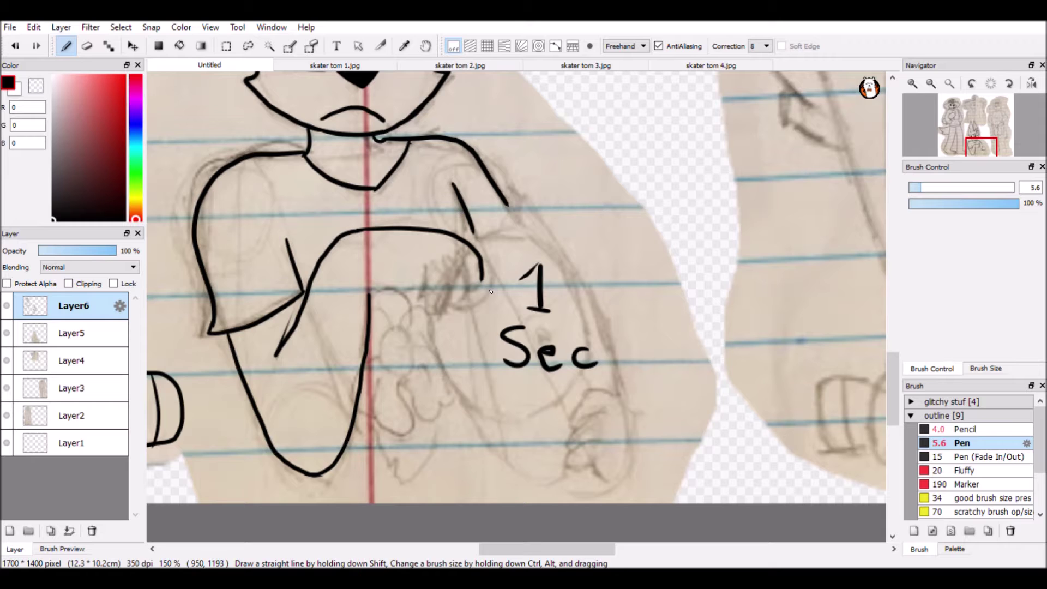
pyautogui.moveTo(368, 291); pyautogui.dragTo(430, 281)
pyautogui.press('x')
pyautogui.moveTo(274, 357); pyautogui.dragTo(302, 316)
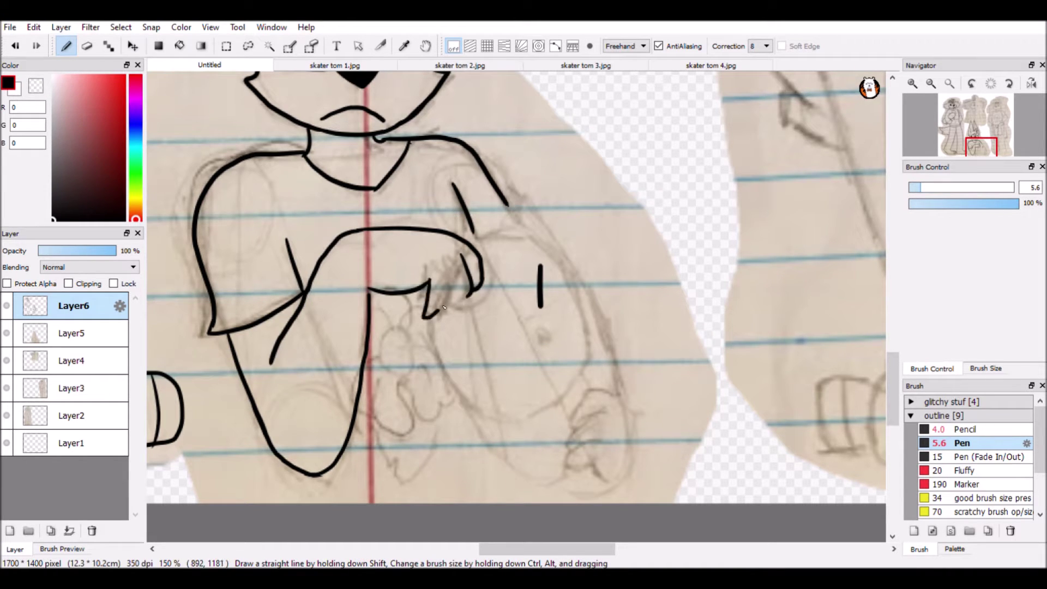
# Ink the seated character's fingers, the rounded raised knee with its small circle, the lower leg and the second hand
pyautogui.hotkey('ctrl', 'z')
pyautogui.moveTo(469, 240)
pyautogui.mouseDown()
pyautogui.moveTo(586, 328)
pyautogui.moveTo(591, 344)
pyautogui.moveTo(425, 322)
pyautogui.mouseUp()
pyautogui.hotkey('ctrl', 'z')
pyautogui.moveTo(523, 313); pyautogui.dragTo(526, 316)
pyautogui.moveTo(447, 384); pyautogui.dragTo(581, 470)
pyautogui.moveTo(584, 377); pyautogui.dragTo(618, 400)
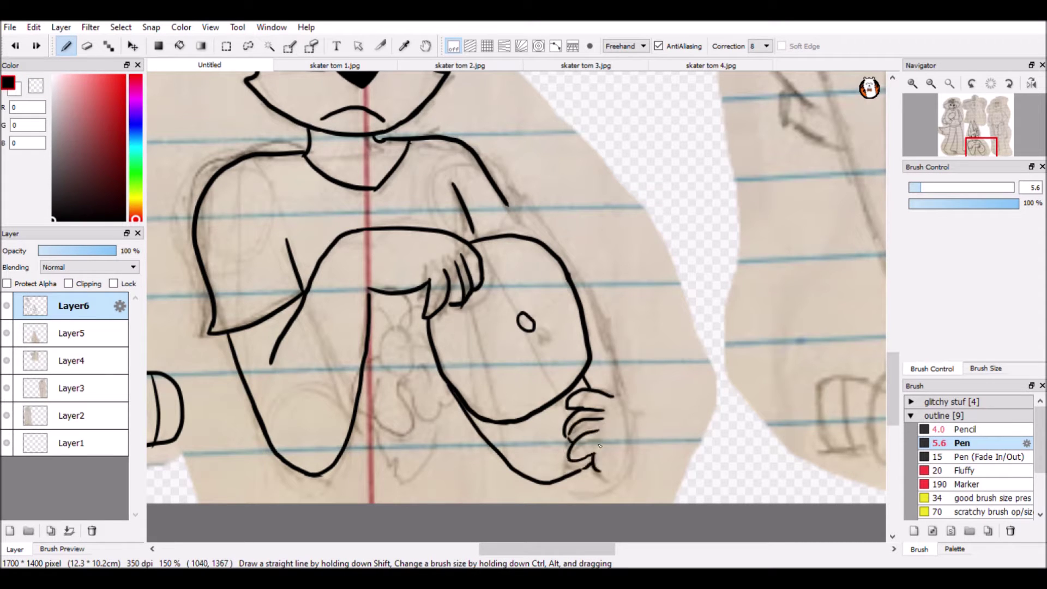
pyautogui.moveTo(601, 456); pyautogui.dragTo(605, 462)
pyautogui.press('x')
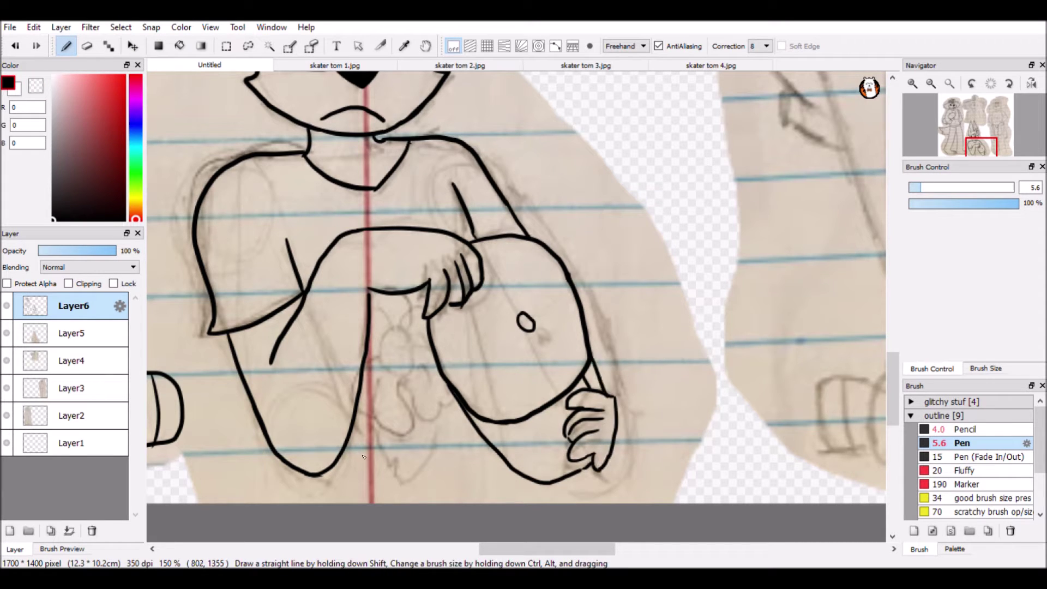
# Hide Layer5 and ink the upper middle character's hair tuft, ear, top of the head and jawline
pyautogui.click(6, 333)
pyautogui.moveTo(981, 147); pyautogui.dragTo(974, 104)
pyautogui.moveTo(467, 256)
pyautogui.mouseDown()
pyautogui.moveTo(500, 261)
pyautogui.moveTo(269, 306)
pyautogui.moveTo(412, 414)
pyautogui.mouseUp()
pyautogui.moveTo(512, 247); pyautogui.dragTo(597, 267)
pyautogui.moveTo(399, 334)
pyautogui.mouseDown()
pyautogui.moveTo(397, 380)
pyautogui.moveTo(488, 436)
pyautogui.mouseUp()
pyautogui.moveTo(566, 327); pyautogui.dragTo(578, 388)
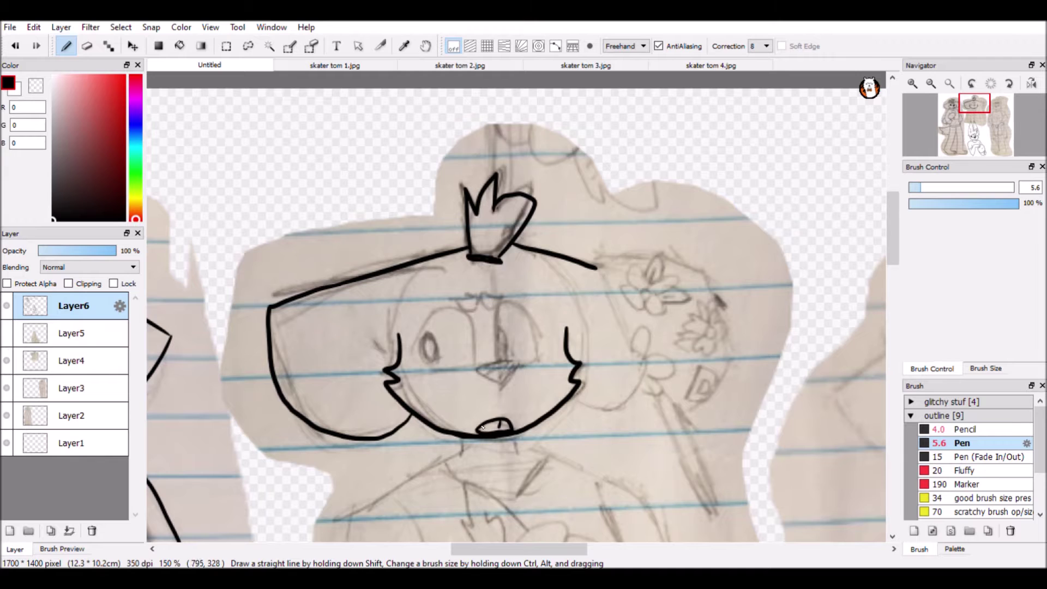
# Ink the upper middle character's teeth, eyes and eyebrows, and fill the pupils and nose black
pyautogui.moveTo(483, 424); pyautogui.dragTo(484, 432)
pyautogui.moveTo(478, 368)
pyautogui.mouseDown()
pyautogui.moveTo(502, 385)
pyautogui.moveTo(522, 364)
pyautogui.moveTo(413, 362)
pyautogui.moveTo(474, 368)
pyautogui.mouseUp()
pyautogui.scroll(1, 499, 371)
pyautogui.moveTo(454, 297); pyautogui.dragTo(479, 298)
pyautogui.moveTo(484, 296); pyautogui.dragTo(505, 294)
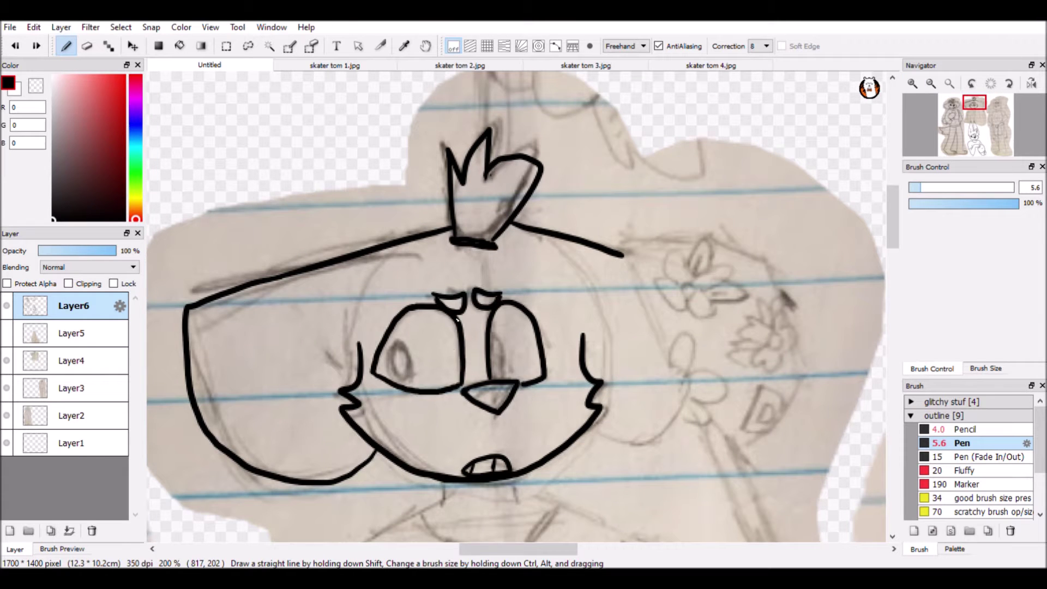
pyautogui.moveTo(494, 343); pyautogui.dragTo(496, 377)
pyautogui.moveTo(400, 352); pyautogui.dragTo(412, 348)
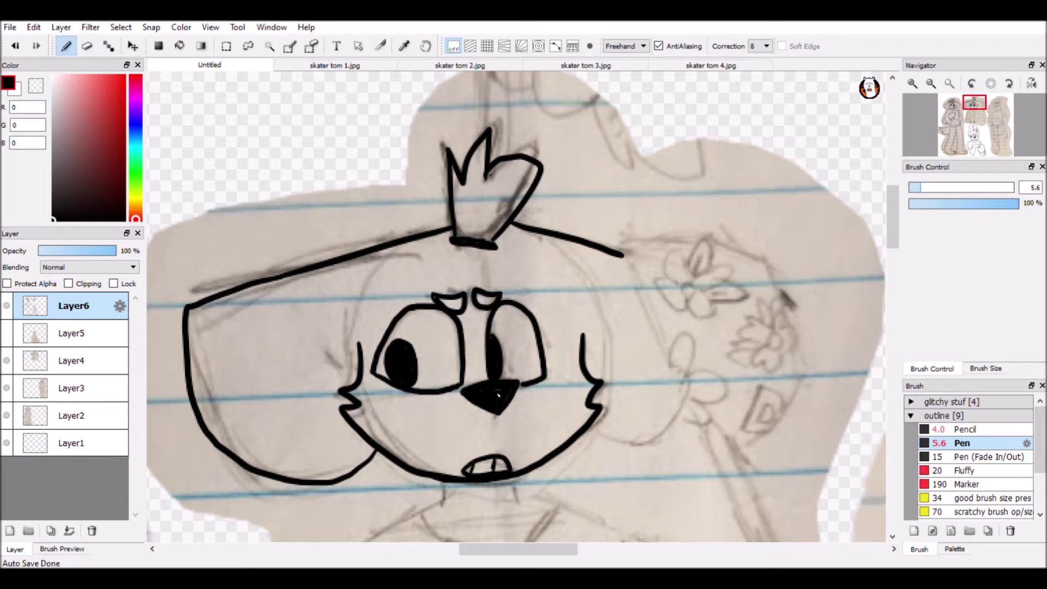
pyautogui.moveTo(498, 394)
pyautogui.mouseDown()
pyautogui.moveTo(317, 222)
pyautogui.moveTo(316, 280)
pyautogui.mouseUp()
# Ink the cap hanging on the upper middle character's ear, including its brim, flowers and letter D
pyautogui.moveTo(444, 134); pyautogui.dragTo(592, 475)
pyautogui.moveTo(523, 295); pyautogui.dragTo(598, 491)
pyautogui.moveTo(440, 133)
pyautogui.mouseDown()
pyautogui.moveTo(620, 213)
pyautogui.moveTo(573, 341)
pyautogui.mouseUp()
pyautogui.scroll(-2, 724, 157)
pyautogui.moveTo(688, 178)
pyautogui.mouseDown()
pyautogui.moveTo(684, 202)
pyautogui.moveTo(709, 206)
pyautogui.mouseUp()
pyautogui.moveTo(723, 167); pyautogui.dragTo(727, 180)
pyautogui.moveTo(671, 150); pyautogui.dragTo(675, 151)
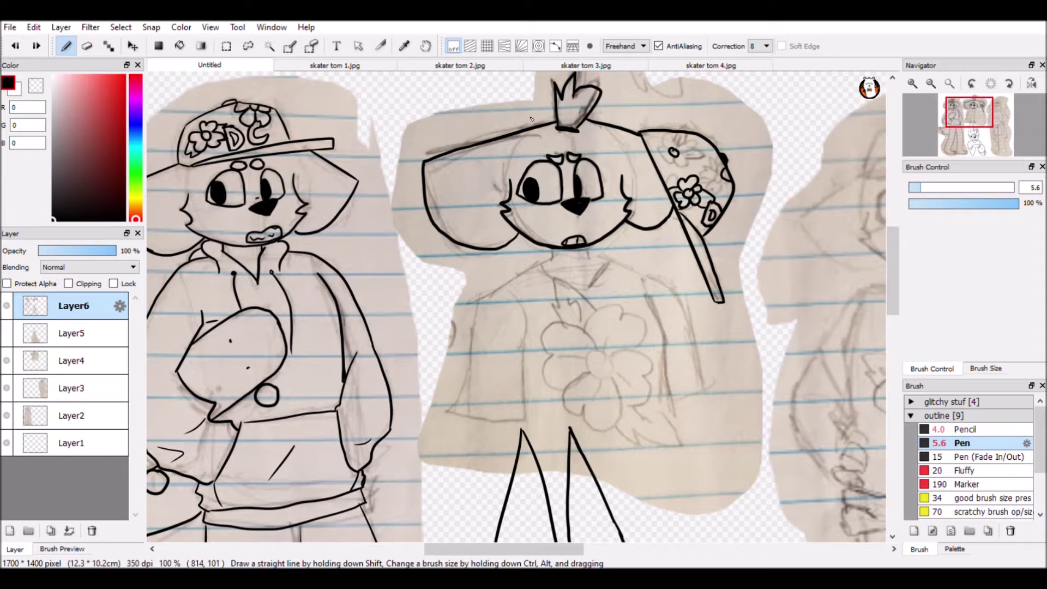
pyautogui.moveTo(700, 163); pyautogui.dragTo(704, 171)
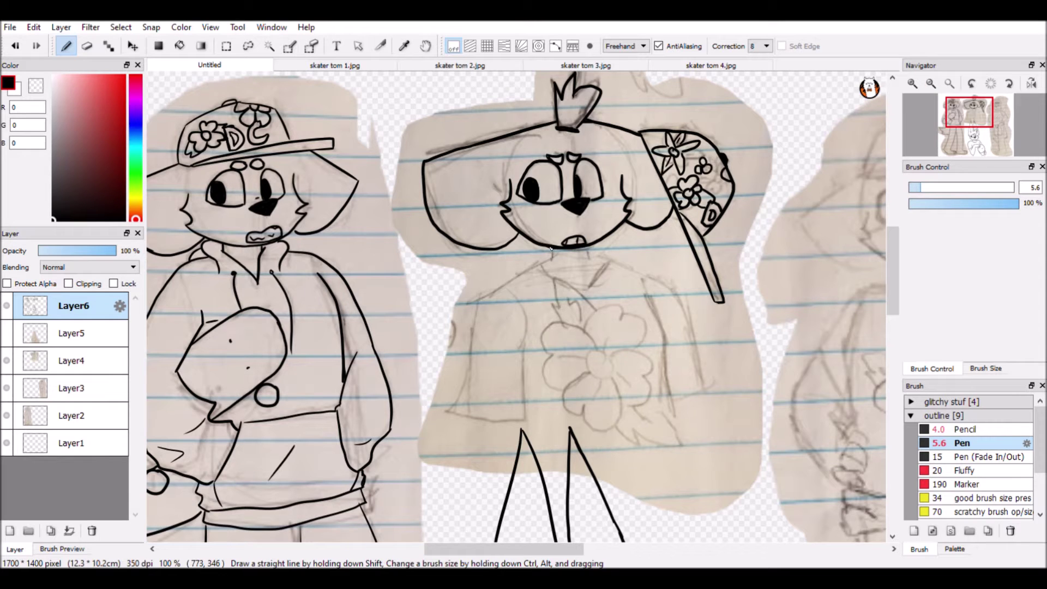
# Ink the upper middle character's T-shirt collar, shoulders and sleeves, lowering the stroke correction to 7
pyautogui.moveTo(539, 265); pyautogui.dragTo(606, 260)
pyautogui.moveTo(539, 262); pyautogui.dragTo(518, 393)
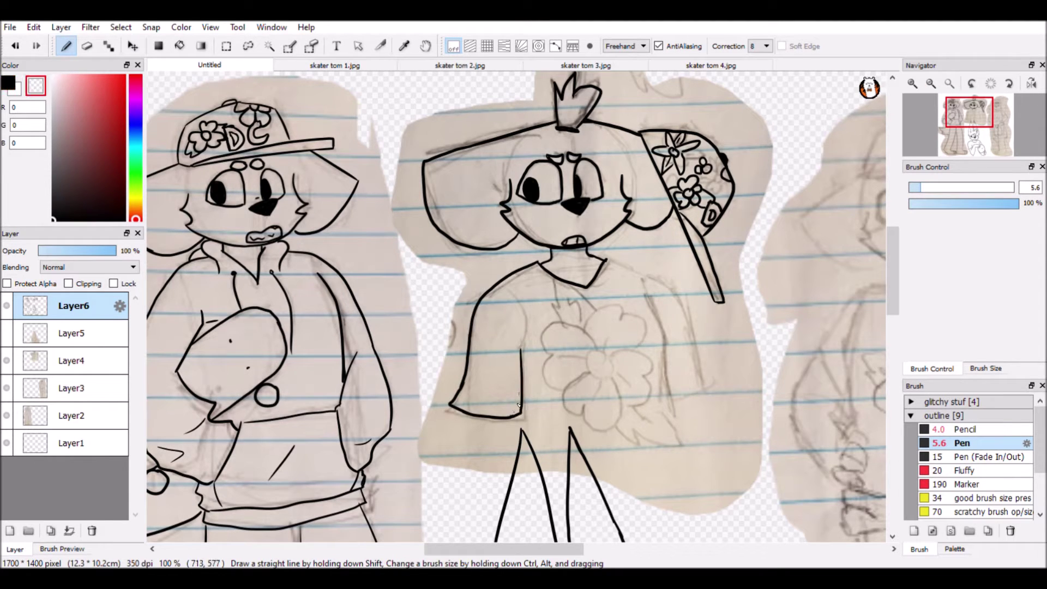
pyautogui.scroll(8, 758, 46)
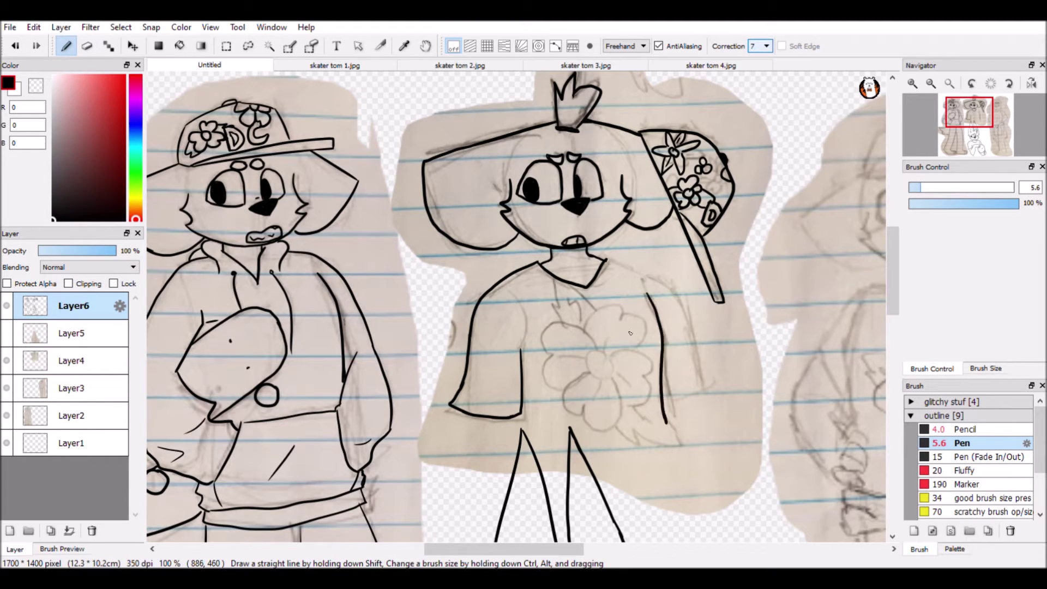
pyautogui.moveTo(605, 260)
pyautogui.mouseDown()
pyautogui.moveTo(670, 291)
pyautogui.moveTo(690, 412)
pyautogui.mouseUp()
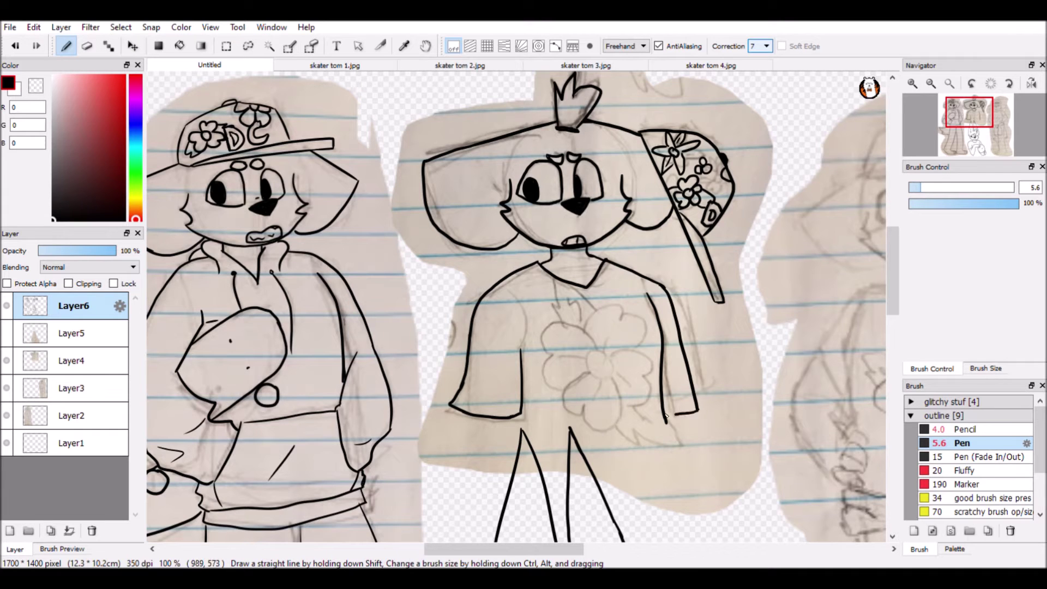
# Ink the right-hand standing character's cap, floppy ears, cheek fur, jawline and neck
pyautogui.moveTo(969, 111); pyautogui.dragTo(997, 112)
pyautogui.moveTo(424, 175); pyautogui.dragTo(501, 175)
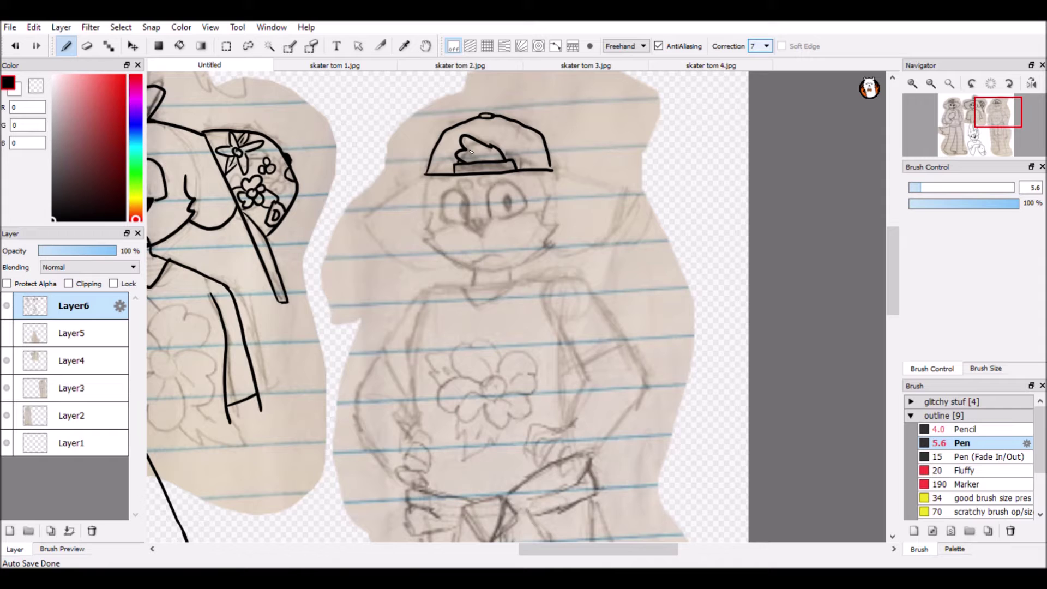
pyautogui.moveTo(556, 169); pyautogui.dragTo(545, 252)
pyautogui.moveTo(427, 177); pyautogui.dragTo(355, 216)
pyautogui.moveTo(449, 259); pyautogui.dragTo(425, 268)
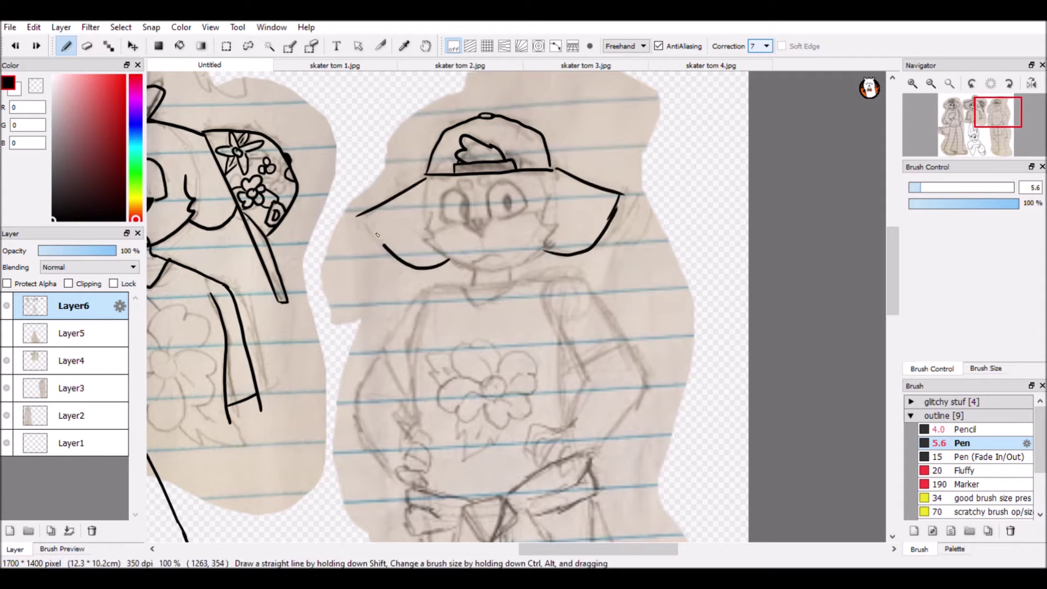
pyautogui.moveTo(428, 199); pyautogui.dragTo(543, 249)
pyautogui.moveTo(539, 197); pyautogui.dragTo(545, 246)
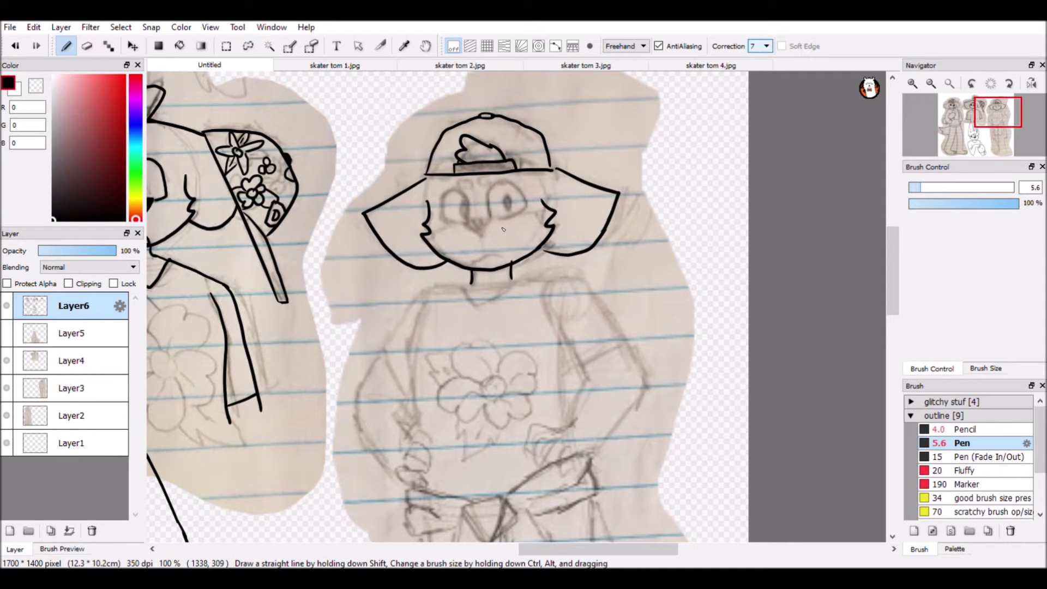
# Ink the right-hand standing character's shoulders and both bent arms
pyautogui.moveTo(437, 284); pyautogui.dragTo(356, 394)
pyautogui.moveTo(394, 467); pyautogui.dragTo(356, 401)
pyautogui.moveTo(512, 270); pyautogui.dragTo(627, 349)
pyautogui.scroll(1, 502, 300)
pyautogui.moveTo(589, 157)
pyautogui.mouseDown()
pyautogui.moveTo(617, 210)
pyautogui.moveTo(537, 330)
pyautogui.mouseUp()
pyautogui.hotkey('ctrl', 'z')
pyautogui.moveTo(531, 210); pyautogui.dragTo(441, 327)
# Ink the fingers of both hands resting at the right-hand character's hips
pyautogui.moveTo(496, 312); pyautogui.dragTo(463, 342)
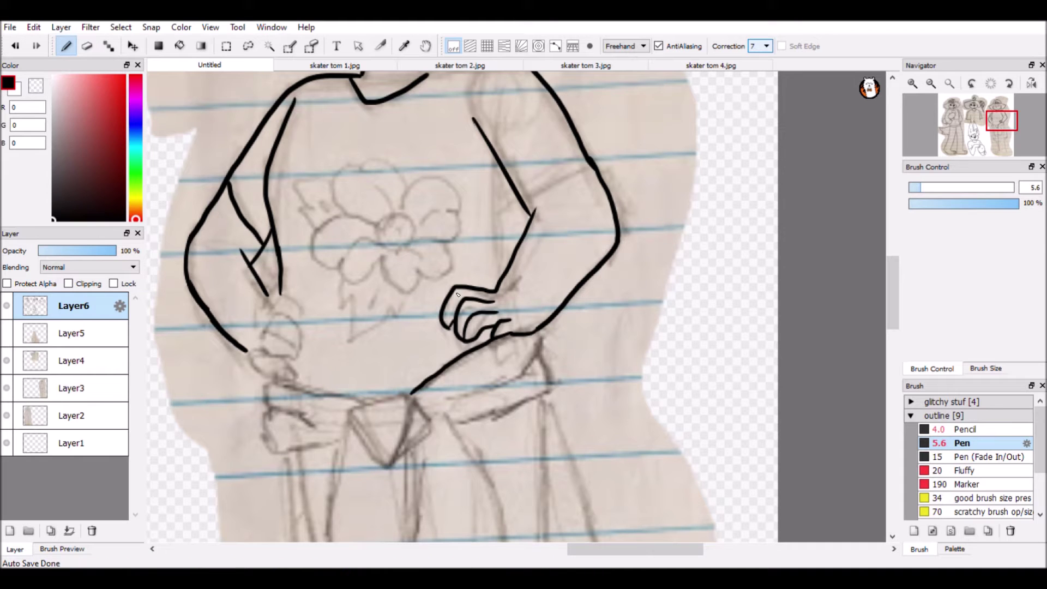
pyautogui.moveTo(275, 310); pyautogui.dragTo(302, 355)
pyautogui.moveTo(256, 354); pyautogui.dragTo(285, 376)
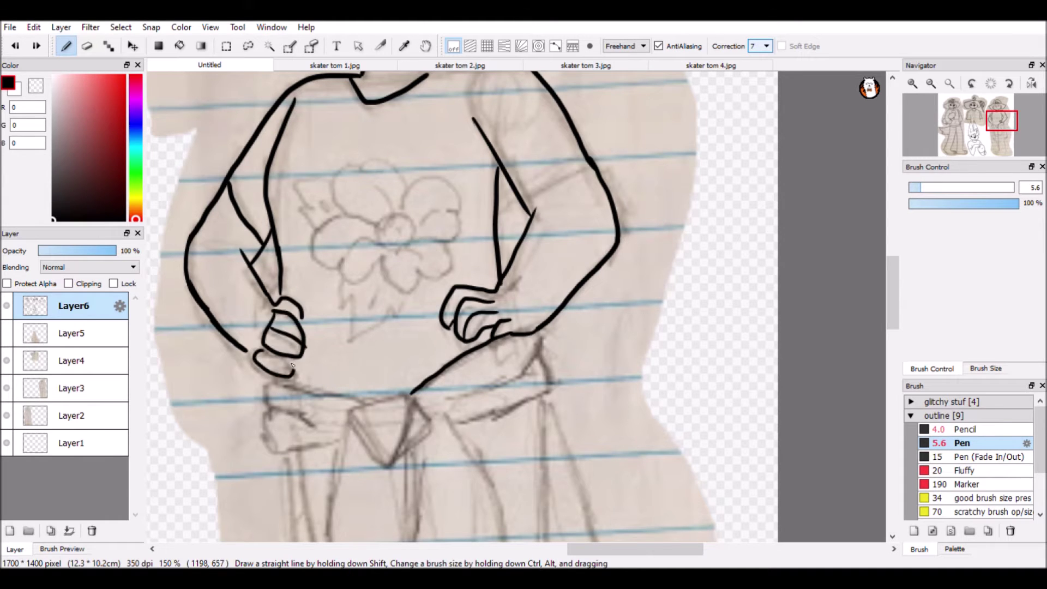
# Ink the knot and the two hanging sleeves with cuffs of the jacket tied around the right-hand character's waist
pyautogui.scroll(-5, 656, 129)
pyautogui.hscroll(-3, 657, 130)
pyautogui.moveTo(556, 156); pyautogui.dragTo(561, 161)
pyautogui.moveTo(503, 180); pyautogui.dragTo(491, 381)
pyautogui.moveTo(567, 216); pyautogui.dragTo(573, 315)
pyautogui.moveTo(577, 166); pyautogui.dragTo(666, 354)
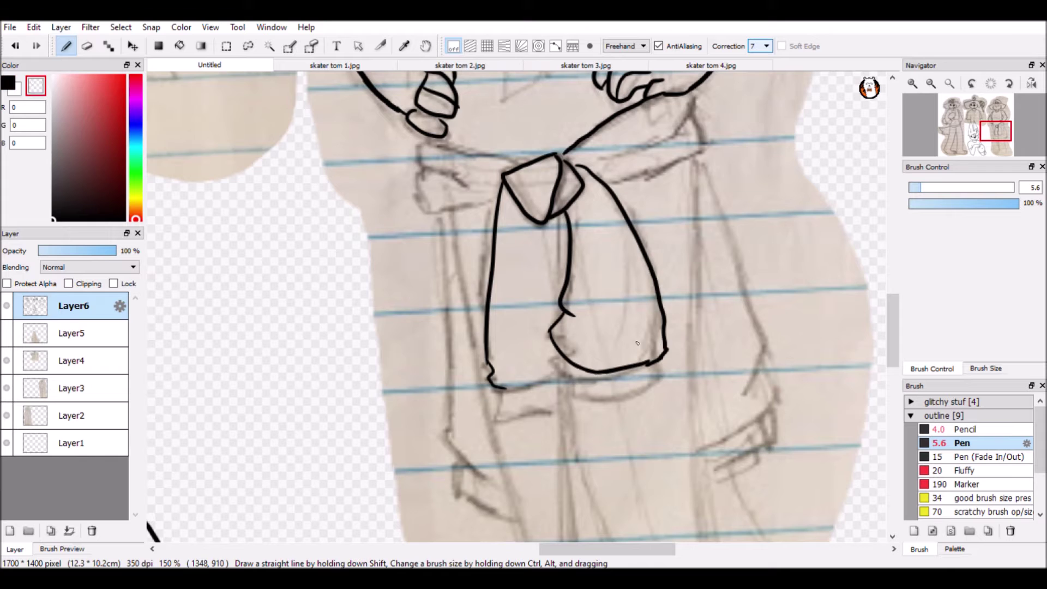
pyautogui.moveTo(560, 360); pyautogui.dragTo(662, 357)
pyautogui.moveTo(489, 376); pyautogui.dragTo(556, 378)
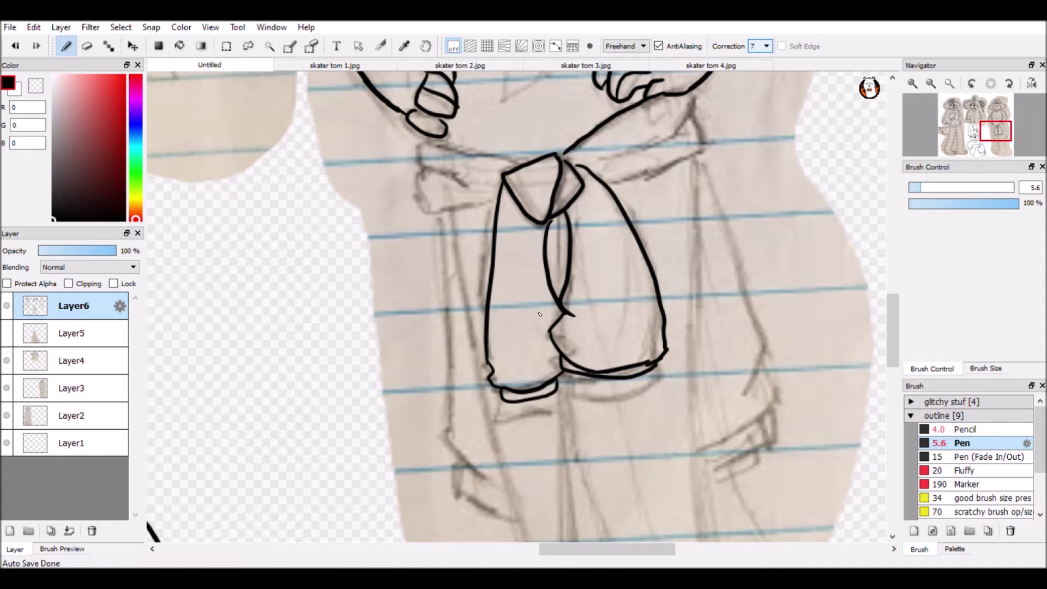
# Ink the tied jacket's waistband on both sides of the knot
pyautogui.moveTo(515, 137)
pyautogui.mouseDown()
pyautogui.moveTo(420, 166)
pyautogui.moveTo(490, 208)
pyautogui.mouseUp()
pyautogui.moveTo(605, 185); pyautogui.dragTo(703, 91)
pyautogui.moveTo(670, 123); pyautogui.dragTo(629, 143)
# Ink the right-hand standing character's front leg and foot below the tied jacket
pyautogui.scroll(-2, 540, 314)
pyautogui.moveTo(471, 224)
pyautogui.mouseDown()
pyautogui.moveTo(458, 483)
pyautogui.moveTo(598, 499)
pyautogui.mouseUp()
pyautogui.moveTo(561, 79)
pyautogui.mouseDown()
pyautogui.moveTo(564, 291)
pyautogui.moveTo(611, 496)
pyautogui.mouseUp()
pyautogui.hotkey('ctrl', '-')
pyautogui.hotkey('ctrl', 'z')
pyautogui.hotkey('ctrl', '+')
# Ink the hanging jacket's side edges and hem, and the outer line of the right-hand character's other leg
pyautogui.moveTo(563, 76)
pyautogui.mouseDown()
pyautogui.moveTo(573, 424)
pyautogui.moveTo(602, 499)
pyautogui.moveTo(600, 244)
pyautogui.mouseUp()
pyautogui.moveTo(609, 219); pyautogui.dragTo(566, 284)
pyautogui.moveTo(390, 112)
pyautogui.mouseDown()
pyautogui.moveTo(395, 218)
pyautogui.moveTo(477, 297)
pyautogui.mouseUp()
pyautogui.moveTo(401, 278); pyautogui.dragTo(474, 306)
pyautogui.hotkey('ctrl', 'z')
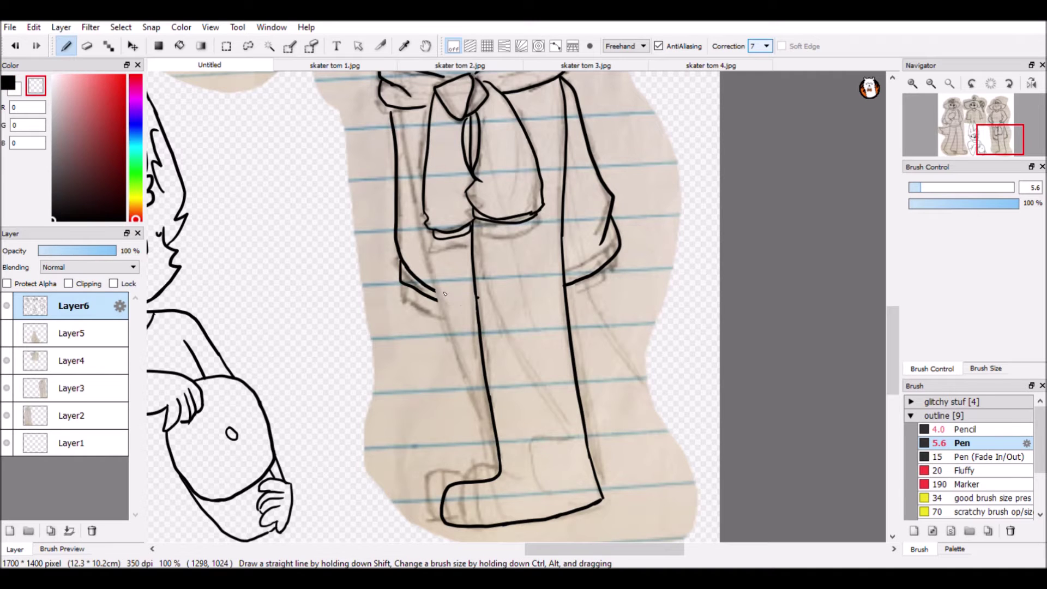
pyautogui.moveTo(396, 109); pyautogui.dragTo(494, 444)
pyautogui.moveTo(565, 295); pyautogui.dragTo(619, 264)
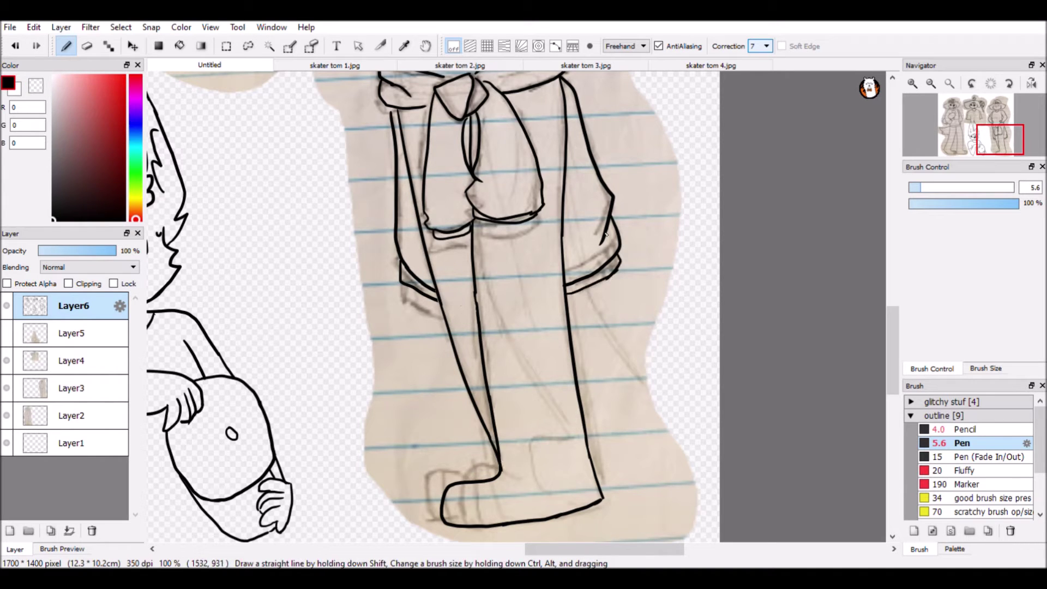
# Ink the right-hand character's nose, eyes, eyebrow spots and mouth, and decorate the cap with flowers
pyautogui.scroll(-3, 606, 234)
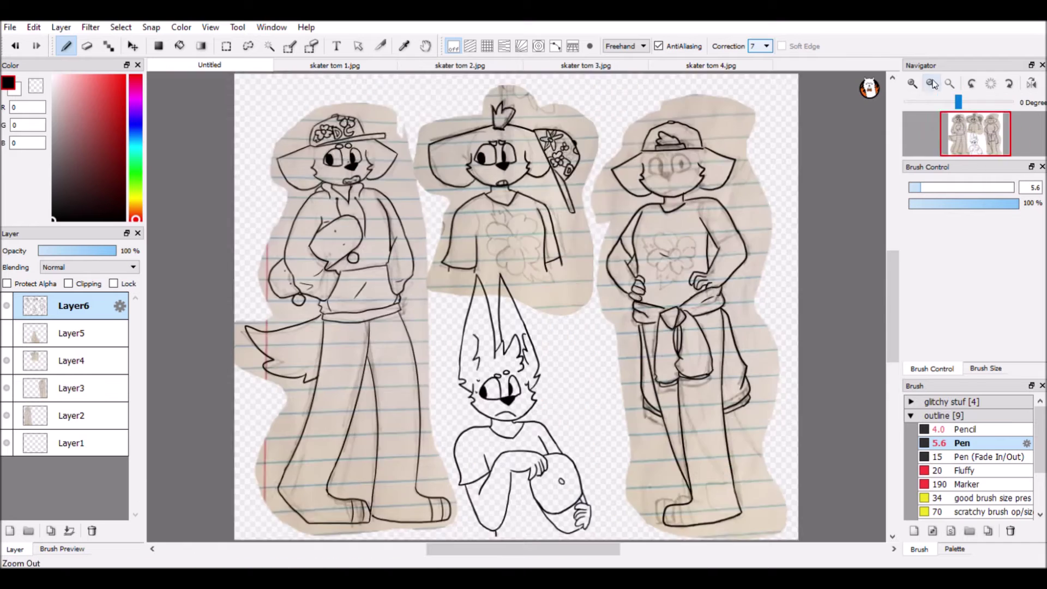
pyautogui.scroll(3, 523, 306)
pyautogui.scroll(2, 446, 309)
pyautogui.moveTo(446, 309); pyautogui.dragTo(434, 289)
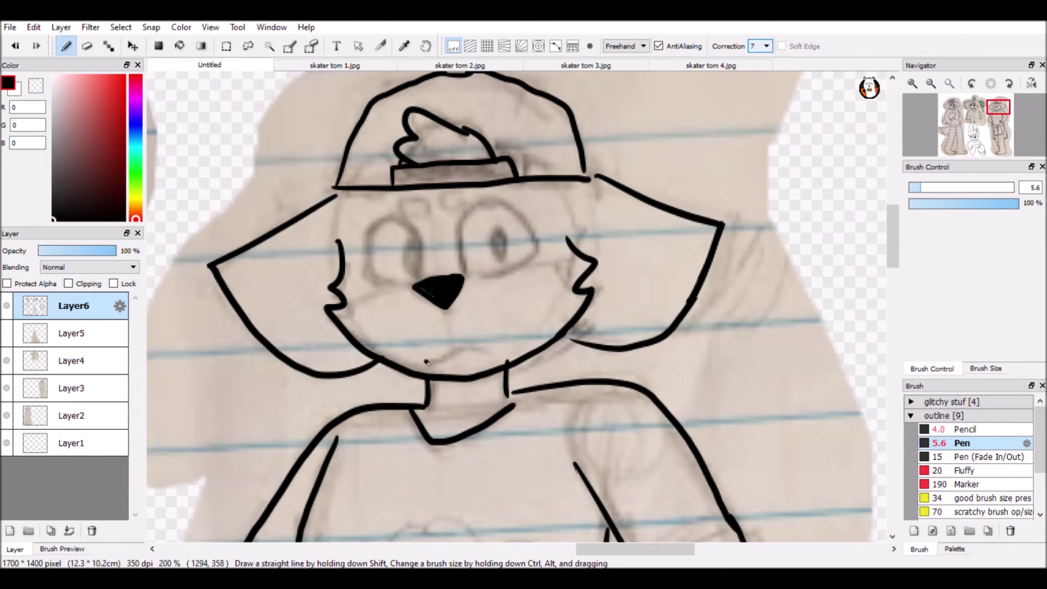
pyautogui.moveTo(542, 252); pyautogui.dragTo(415, 280)
pyautogui.moveTo(412, 244); pyautogui.dragTo(421, 279)
pyautogui.moveTo(462, 199); pyautogui.dragTo(452, 194)
pyautogui.moveTo(520, 100); pyautogui.dragTo(547, 130)
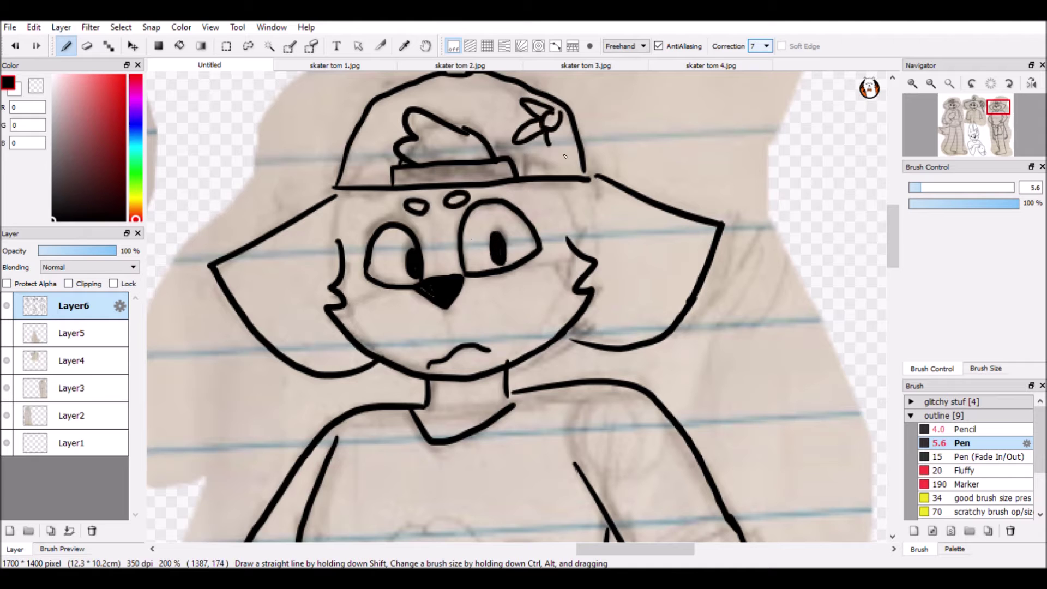
pyautogui.moveTo(428, 84); pyautogui.dragTo(430, 106)
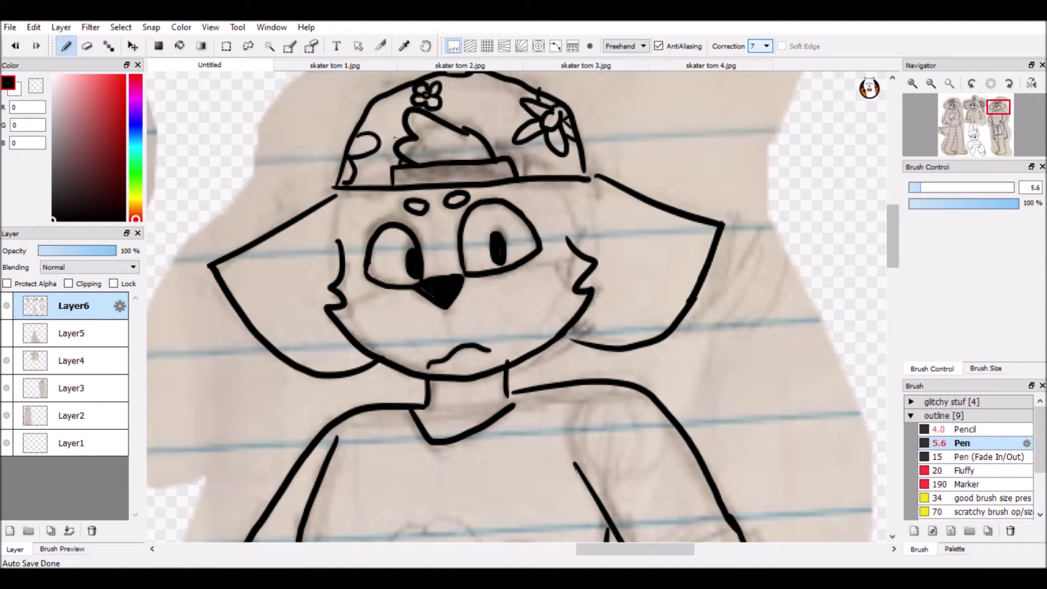
# Hide the remaining sketch layers Layer4, Layer3 and Layer2 to leave only the line art
pyautogui.hotkey('ctrl', '-')
pyautogui.hotkey('ctrl', '-')
pyautogui.hotkey('ctrl', '-')
pyautogui.click(7, 360)
pyautogui.click(7, 387)
pyautogui.click(7, 415)
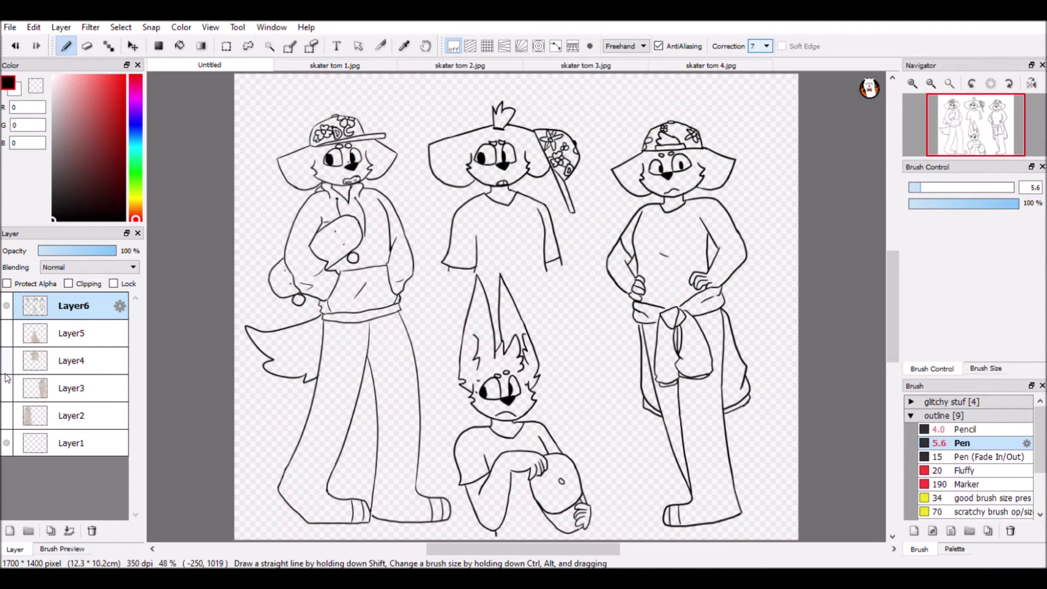
# Paint a solid yellow flower centre on the upper middle character's T-shirt, on a new layer
pyautogui.click(10, 531)
pyautogui.hotkey('ctrl', '+')
pyautogui.hotkey('ctrl', '+')
pyautogui.hotkey('ctrl', '+')
pyautogui.moveTo(469, 338); pyautogui.dragTo(491, 360)
# Outline light blue petals (65, 195, 244) around the yellow flower centre on another new layer
pyautogui.click(107, 81)
pyautogui.moveTo(430, 316)
pyautogui.mouseDown()
pyautogui.moveTo(469, 305)
pyautogui.moveTo(507, 382)
pyautogui.mouseUp()
pyautogui.hotkey('ctrl', 'z')
pyautogui.click(10, 530)
pyautogui.moveTo(475, 321); pyautogui.dragTo(494, 377)
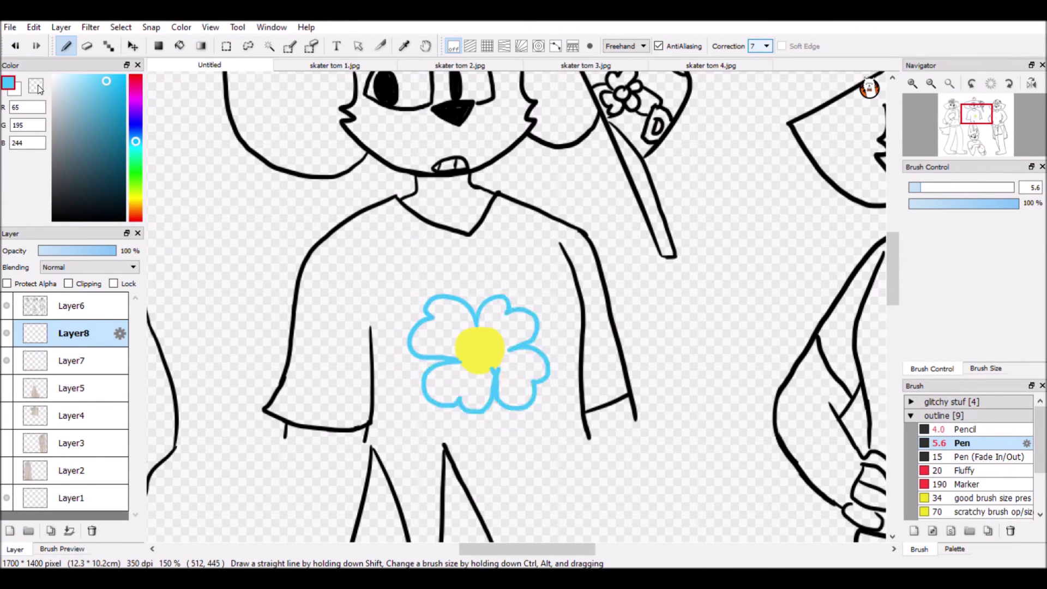
# Fill the flower's petals light blue, protect the layer's alpha and shade between the petals in darker blue (29, 134, 174)
pyautogui.click(71, 360)
pyautogui.moveTo(436, 327)
pyautogui.mouseDown()
pyautogui.moveTo(518, 392)
pyautogui.moveTo(497, 376)
pyautogui.mouseUp()
pyautogui.click(71, 333)
pyautogui.click(7, 283)
pyautogui.click(114, 120)
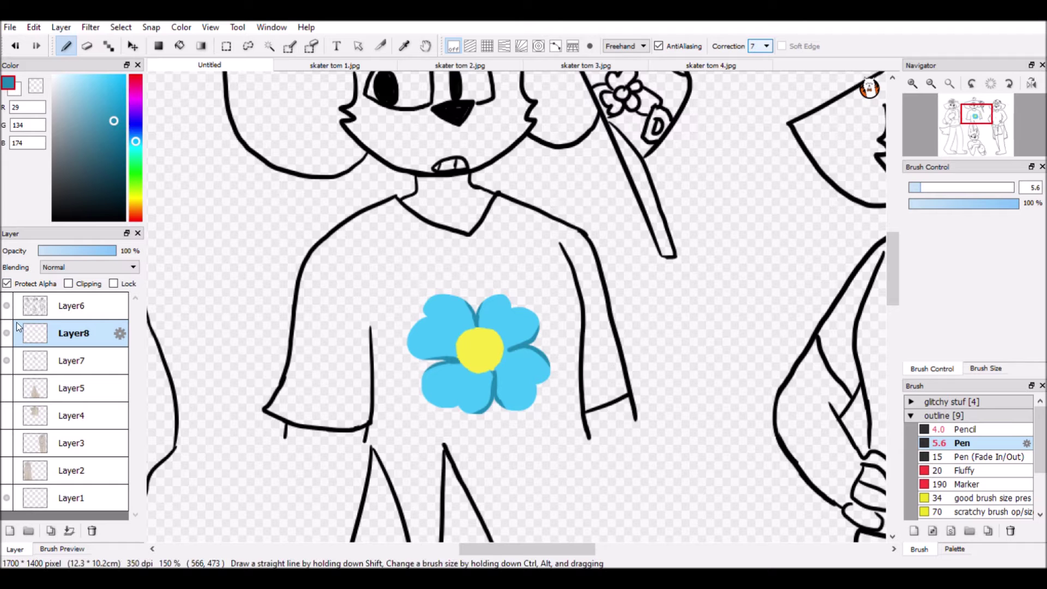
# Paint filled green leaves on a new layer behind the flower, with alpha protected and darker green (36, 153, 69) veins
pyautogui.click(10, 531)
pyautogui.moveTo(71, 333); pyautogui.dragTo(71, 388)
pyautogui.click(108, 133)
pyautogui.moveTo(523, 245); pyautogui.dragTo(546, 463)
pyautogui.click(180, 46)
pyautogui.click(507, 278)
pyautogui.click(66, 46)
pyautogui.click(7, 283)
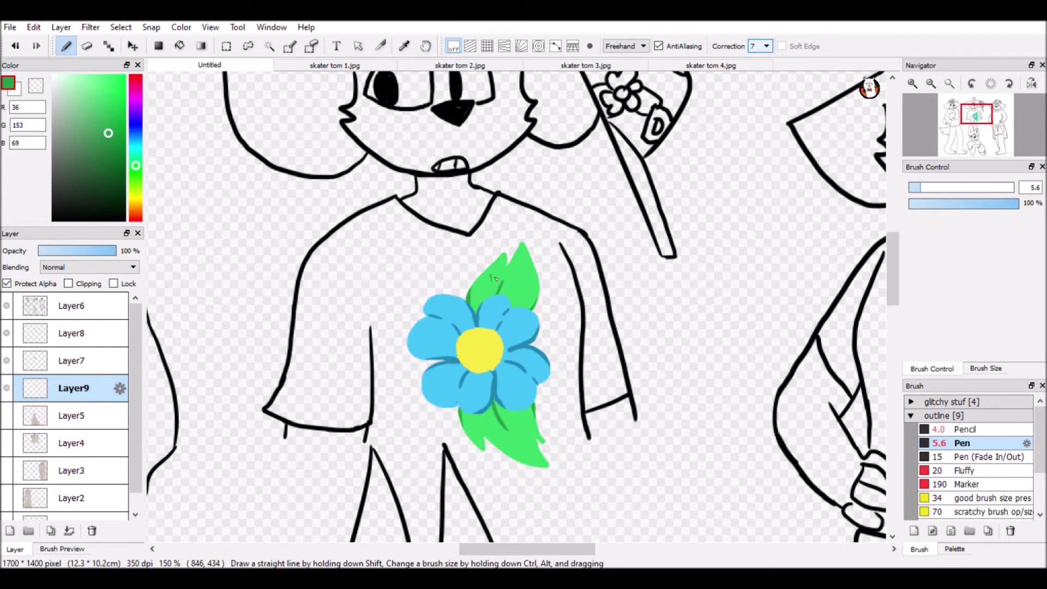
# Duplicate the flower layer twice, moving one copy onto the seated character's shirt and one onto the right-hand character's shirt
pyautogui.hotkey('ctrl', '-')
pyautogui.hotkey('ctrl', '-')
pyautogui.hotkey('ctrl', '-')
pyautogui.click(50, 531)
pyautogui.hotkey('ctrl', 't')
pyautogui.moveTo(512, 223); pyautogui.dragTo(518, 458)
pyautogui.click(816, 546)
pyautogui.click(51, 531)
pyautogui.hotkey('ctrl', 't')
pyautogui.click(816, 547)
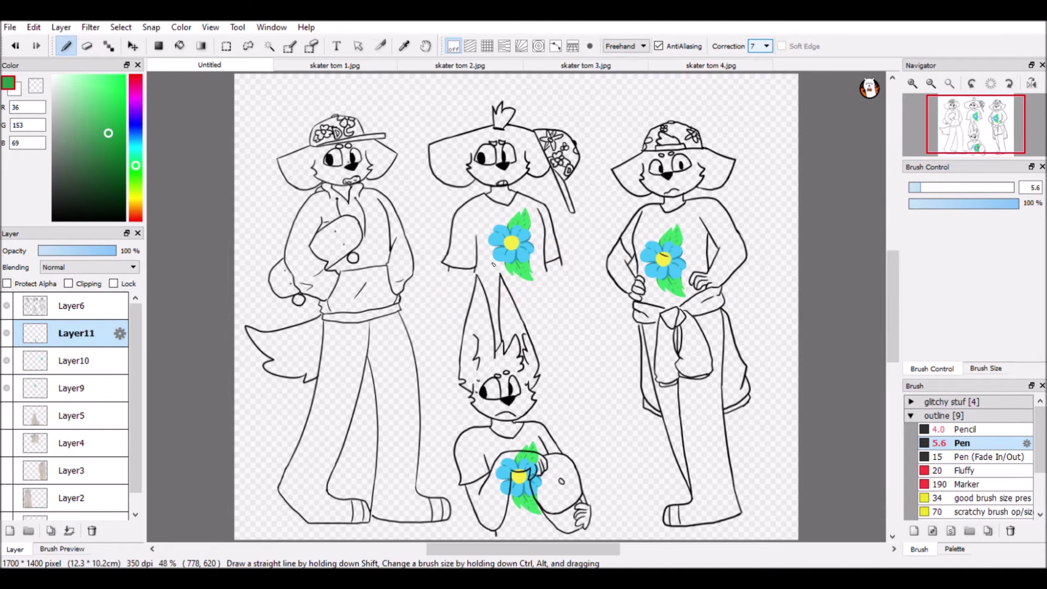
# Erase the parts of the seated character's shirt flower that overlap the arm, sleeve and hand-held cap
pyautogui.hotkey('ctrl', '+')
pyautogui.hotkey('ctrl', '+')
pyautogui.hotkey('ctrl', '+')
pyautogui.hotkey('ctrl', '+')
pyautogui.hotkey('ctrl', '+')
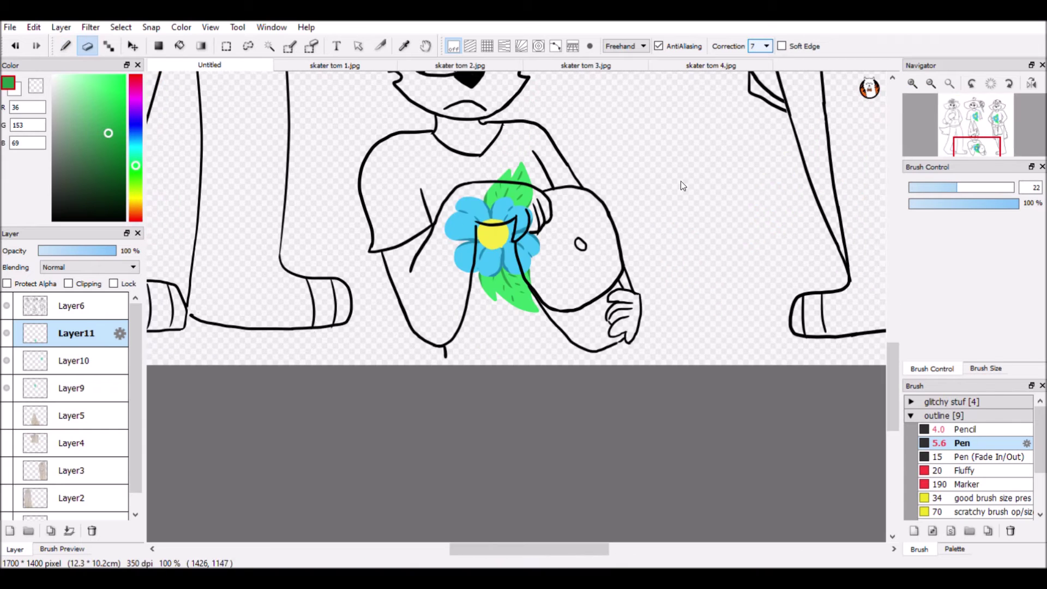
pyautogui.scroll(5, 571, 295)
pyautogui.press('e')
pyautogui.moveTo(575, 446)
pyautogui.mouseDown()
pyautogui.moveTo(541, 351)
pyautogui.moveTo(378, 297)
pyautogui.moveTo(512, 175)
pyautogui.moveTo(492, 297)
pyautogui.mouseUp()
pyautogui.hotkey('ctrl', '-')
pyautogui.hotkey('ctrl', '-')
pyautogui.hotkey('ctrl', '-')
pyautogui.hotkey('ctrl', '-')
pyautogui.hotkey('ctrl', '-')
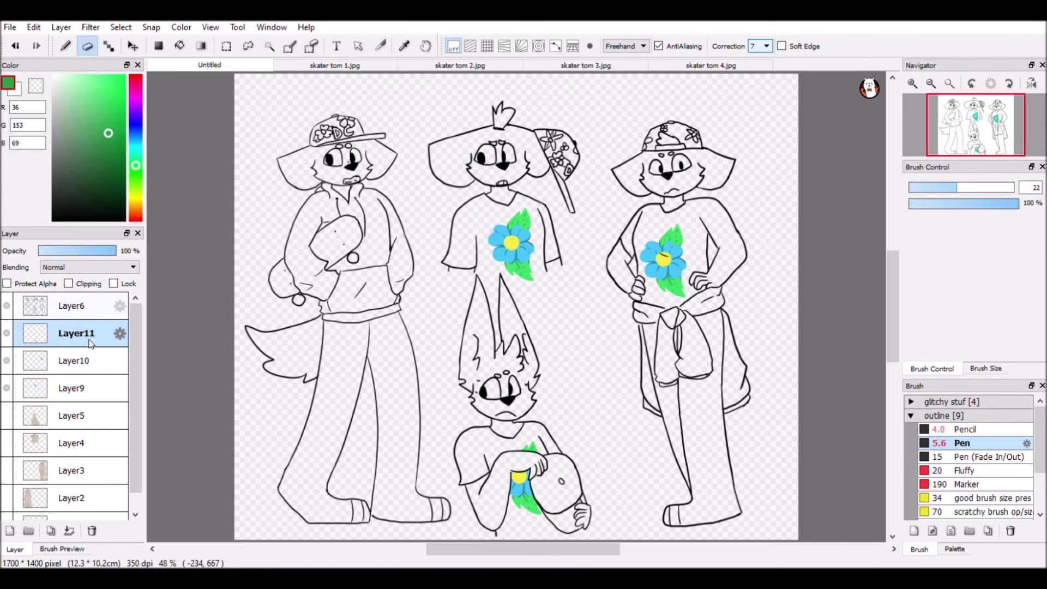
# On a new layer beneath the flower artwork, close the middle character's shirt hem in white against a bright green backdrop
pyautogui.click(10, 530)
pyautogui.press('b')
pyautogui.click(912, 83)
pyautogui.scroll(-3, 516, 306)
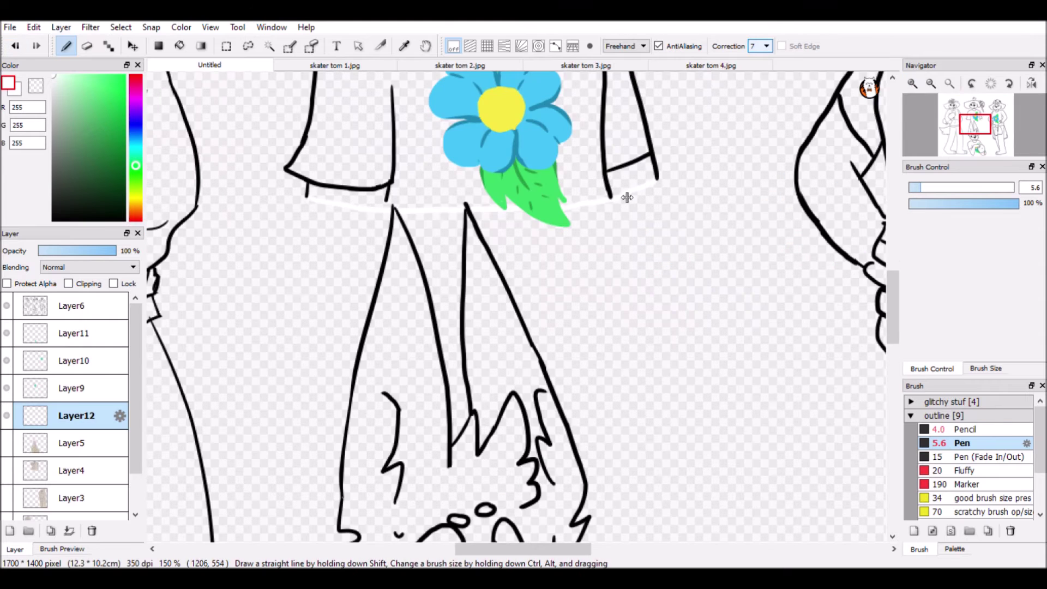
pyautogui.scroll(10, 516, 307)
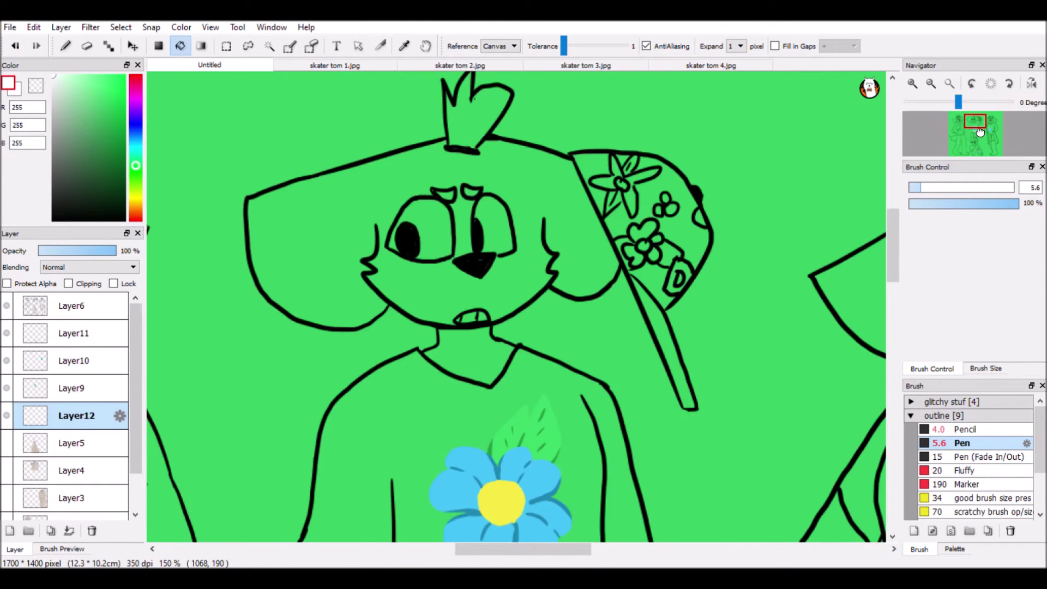
# Fill the middle character's head, hair, eyes, cap and shirt with white (255, 255, 255)
pyautogui.scroll(-5, 516, 306)
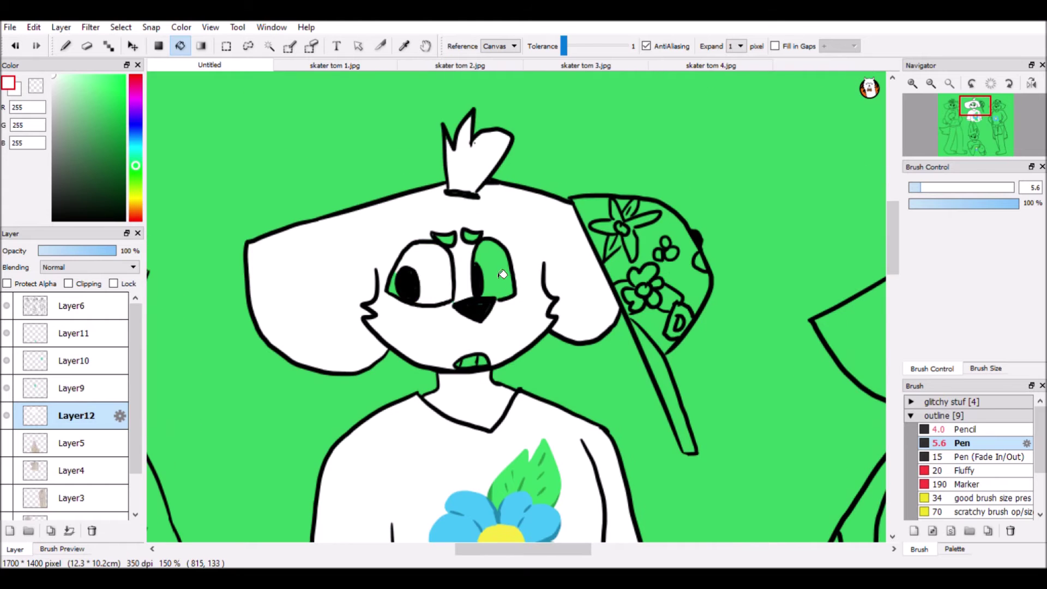
pyautogui.hotkey('ctrl', 'z')
pyautogui.hotkey('ctrl', 'z')
pyautogui.hotkey('ctrl', 'z')
pyautogui.hotkey('ctrl', 'z')
pyautogui.hotkey('ctrl', 'z')
pyautogui.hotkey('ctrl', 'z')
pyautogui.hotkey('ctrl', 'z')
pyautogui.hotkey('ctrl', 'z')
pyautogui.press('b')
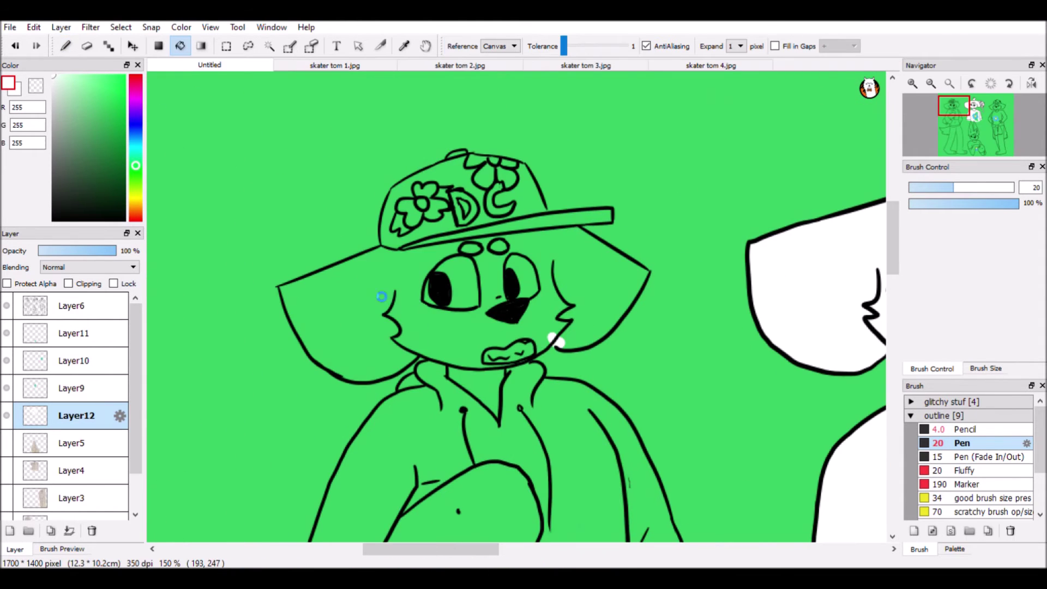
# Close the outline gaps and fill the left-hand character and the seated character's head with white
pyautogui.scroll(-3, 465, 415)
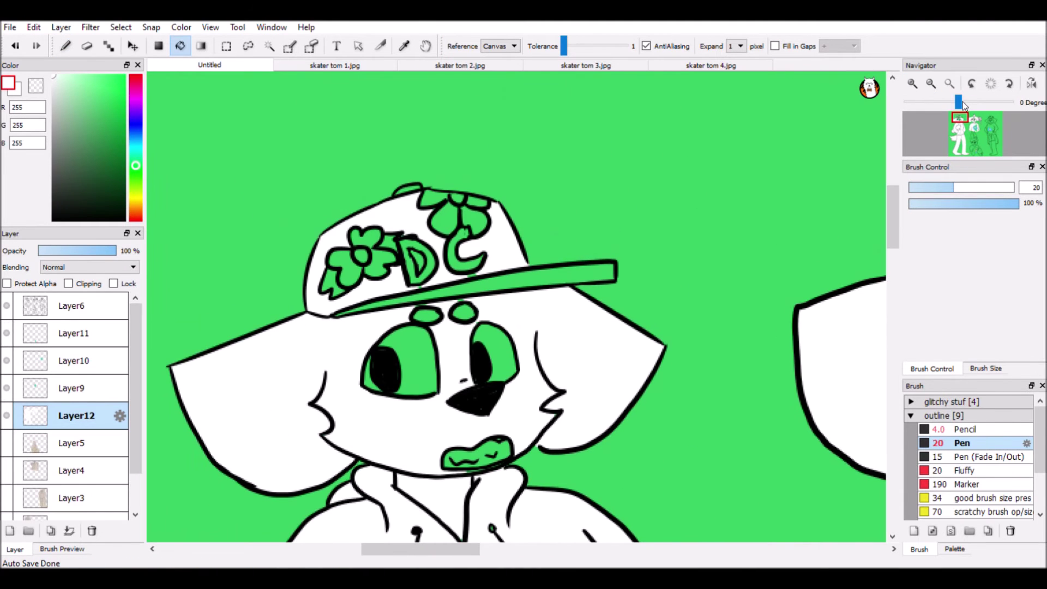
pyautogui.press('b')
pyautogui.hotkey('ctrl', 'z')
pyautogui.hotkey('ctrl', 'z')
pyautogui.hotkey('ctrl', 'z')
pyautogui.hotkey('ctrl', 'z')
pyautogui.hotkey('ctrl', 'z')
pyautogui.hotkey('ctrl', 'z')
pyautogui.hotkey('ctrl', 'z')
pyautogui.hotkey('ctrl', 'z')
pyautogui.hotkey('ctrl', 'z')
pyautogui.hotkey('ctrl', 'z')
pyautogui.hotkey('ctrl', 'z')
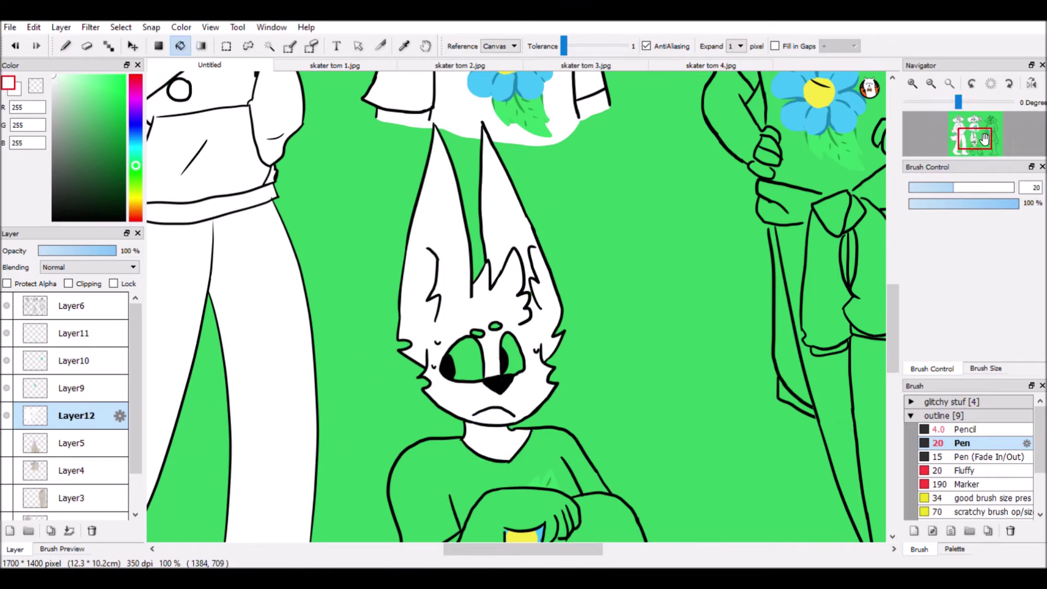
# Close the seated character's shirt hem and fill the shirt, arms and cap with white
pyautogui.moveTo(985, 139); pyautogui.dragTo(988, 152)
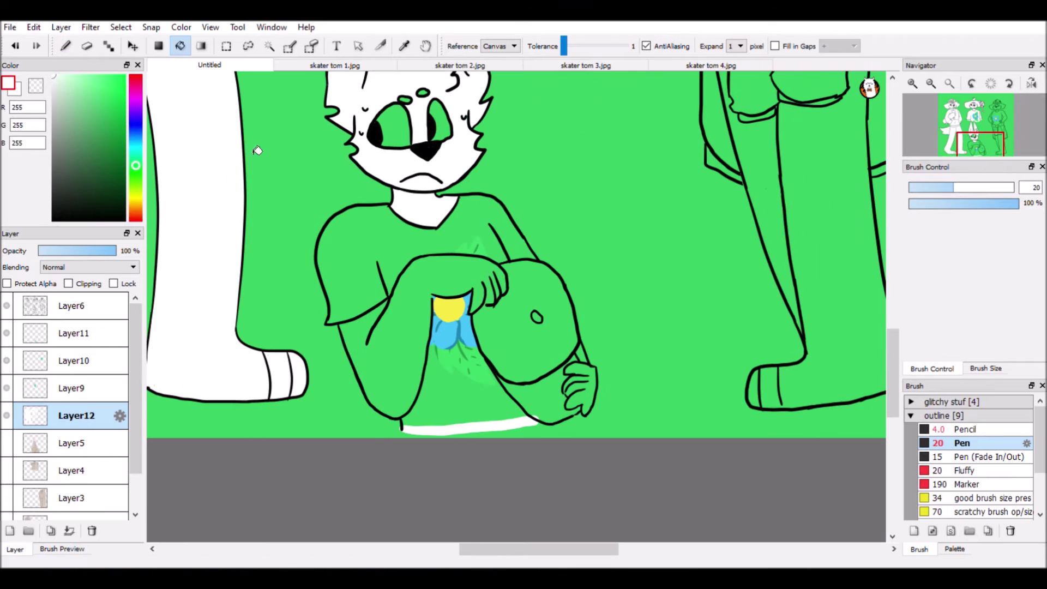
pyautogui.hotkey('ctrl', 'z')
pyautogui.hotkey('ctrl', 'z')
pyautogui.hotkey('ctrl', 'z')
pyautogui.press('b')
pyautogui.hotkey('ctrl', 'z')
pyautogui.scroll(-5, 304, 180)
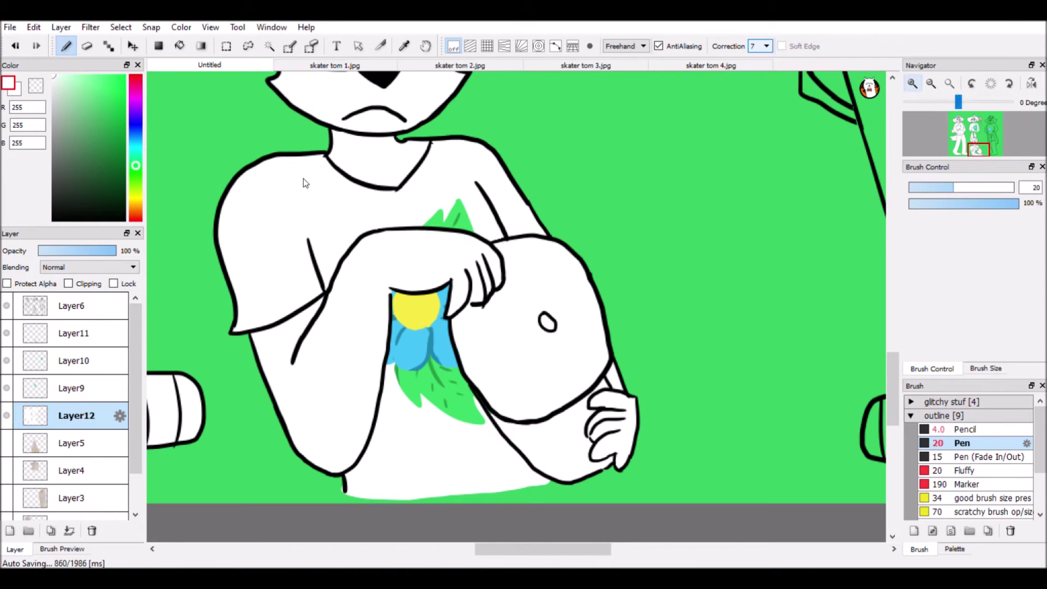
# Draw black flowers and lettering on the seated character's cap on Layer6 with the Pen at size 6.5
pyautogui.click(53, 220)
pyautogui.click(73, 306)
pyautogui.moveTo(524, 389); pyautogui.dragTo(540, 406)
pyautogui.scroll(2, 622, 300)
pyautogui.moveTo(660, 310); pyautogui.dragTo(670, 303)
pyautogui.moveTo(976, 150); pyautogui.dragTo(979, 144)
pyautogui.moveTo(520, 390); pyautogui.dragTo(537, 404)
pyautogui.scroll(-3, 748, 226)
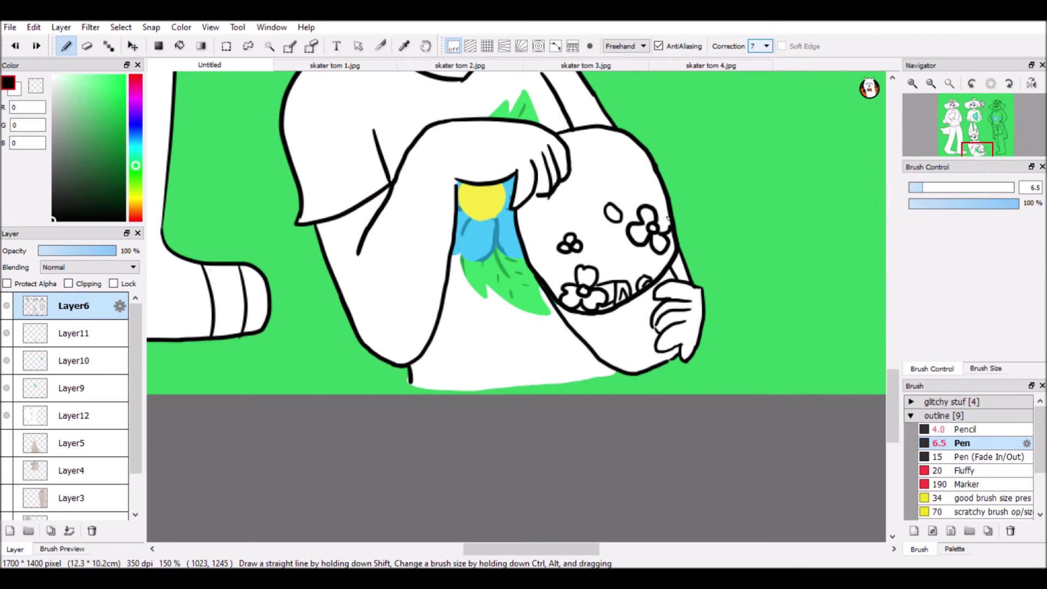
# Finish the large flower and add a star-shaped flower and more small blossoms to the seated character's cap
pyautogui.moveTo(666, 223); pyautogui.dragTo(657, 243)
pyautogui.hotkey('ctrl', 't')
pyautogui.moveTo(570, 243)
pyautogui.mouseDown()
pyautogui.moveTo(580, 248)
pyautogui.moveTo(579, 218)
pyautogui.mouseUp()
pyautogui.press('Return')
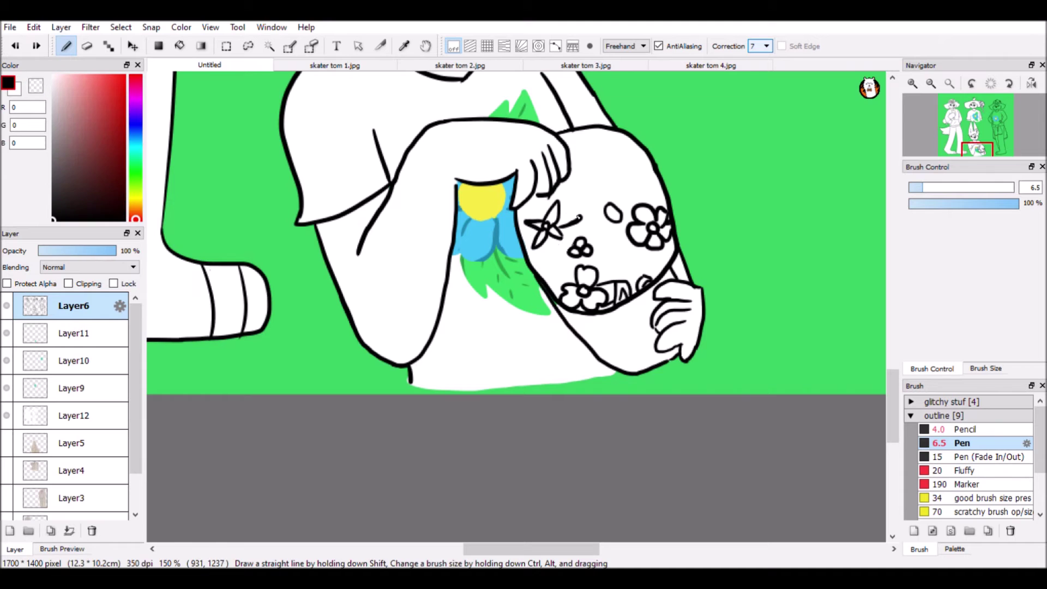
pyautogui.scroll(5, 579, 218)
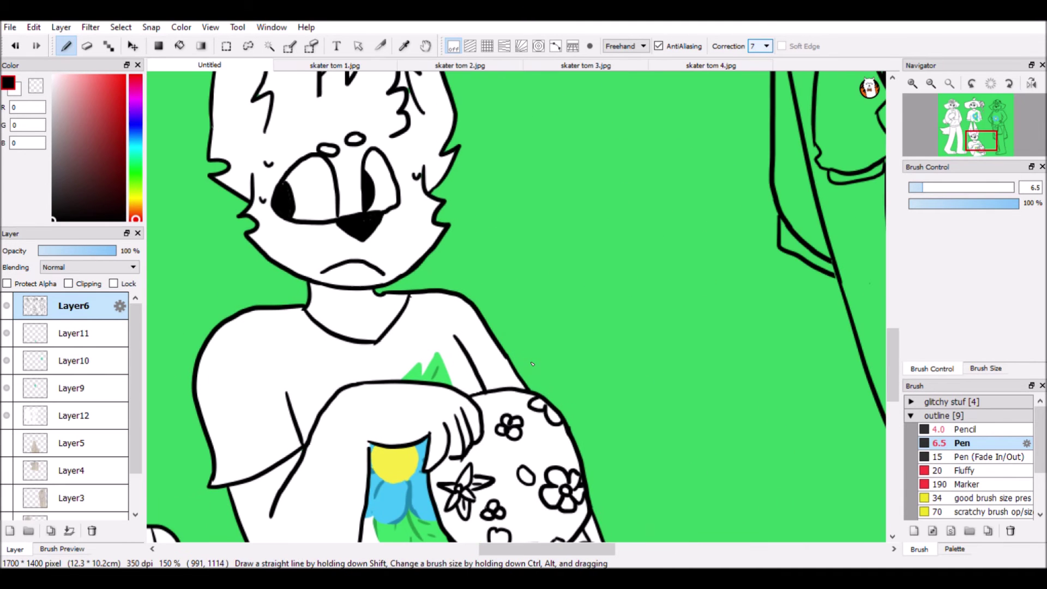
# Fill the right-hand character's shirt, arms, tied jacket and legs with white on Layer12
pyautogui.click(74, 416)
pyautogui.click(570, 382)
pyautogui.click(503, 316)
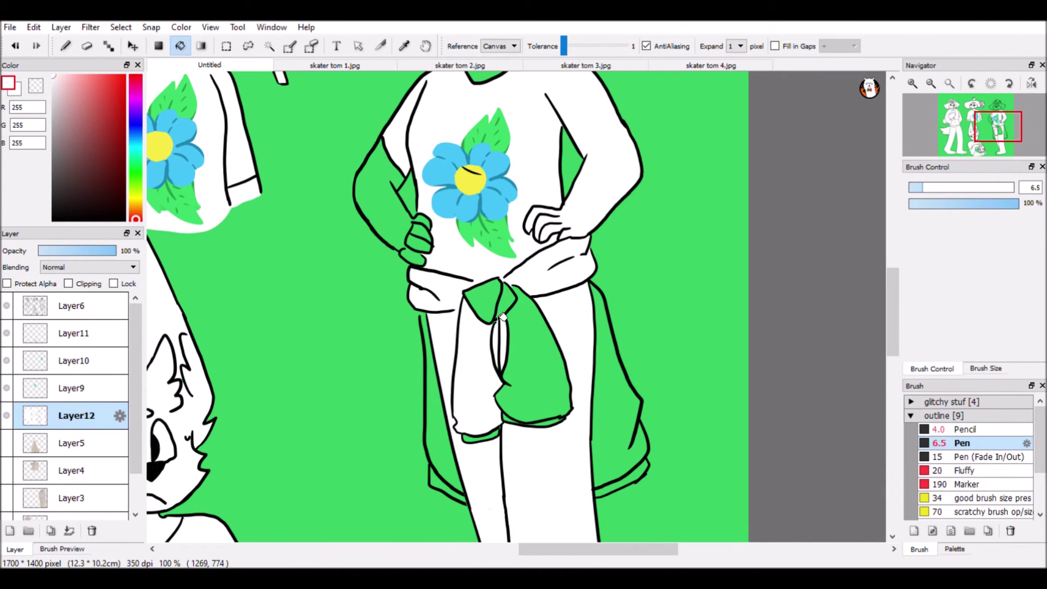
pyautogui.click(410, 232)
pyautogui.click(396, 202)
pyautogui.click(616, 382)
pyautogui.press('n')
pyautogui.scroll(-5, 500, 402)
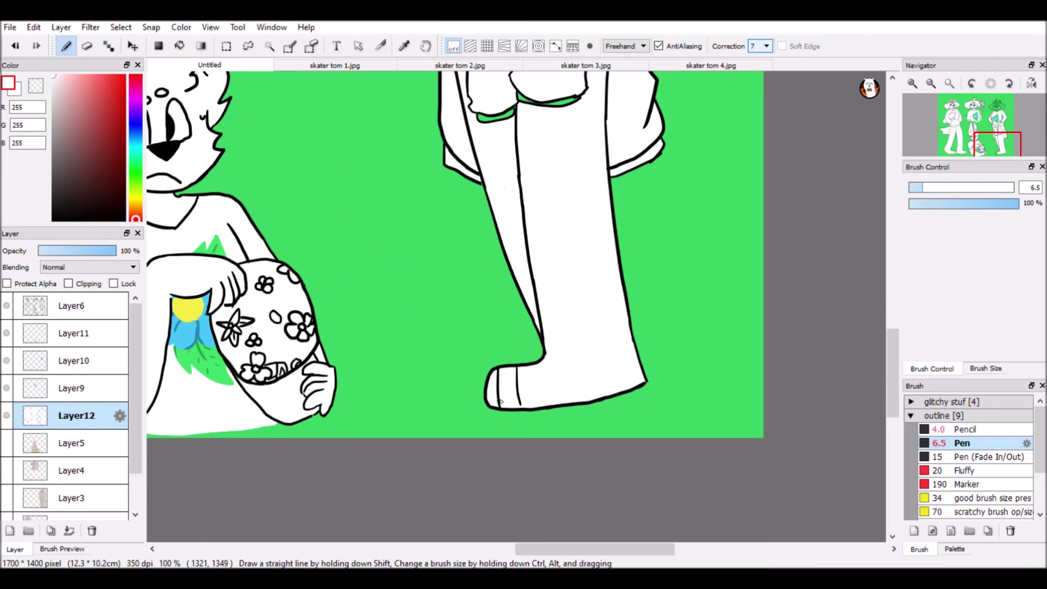
# Fill the right-hand character's head and cap with white and touch up the remaining gaps with a larger Pen
pyautogui.scroll(10, 501, 402)
pyautogui.press('g')
pyautogui.click(507, 250)
pyautogui.press('b')
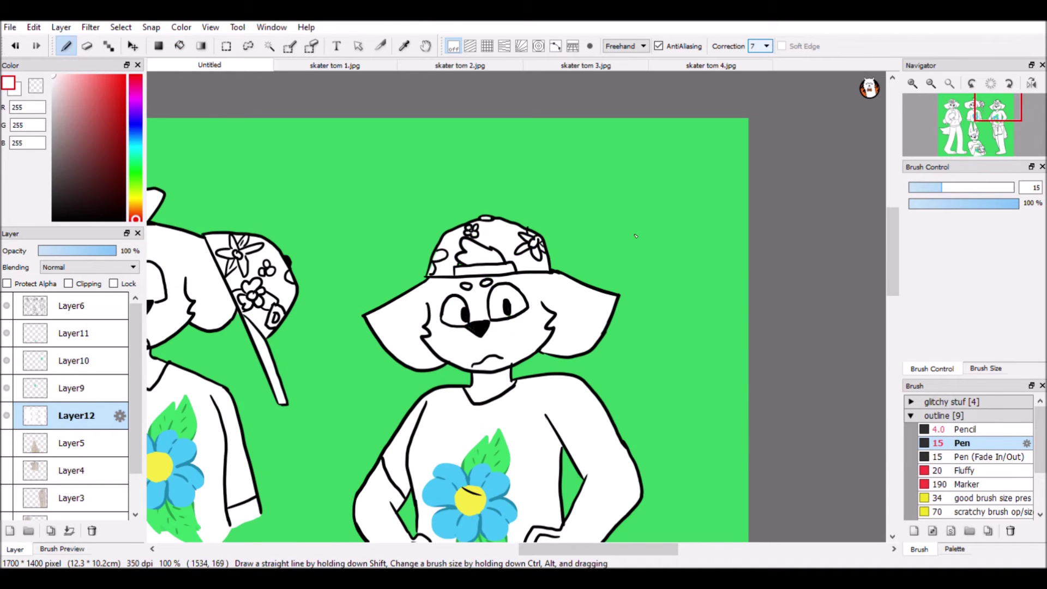
pyautogui.press(']')
pyautogui.press('-')
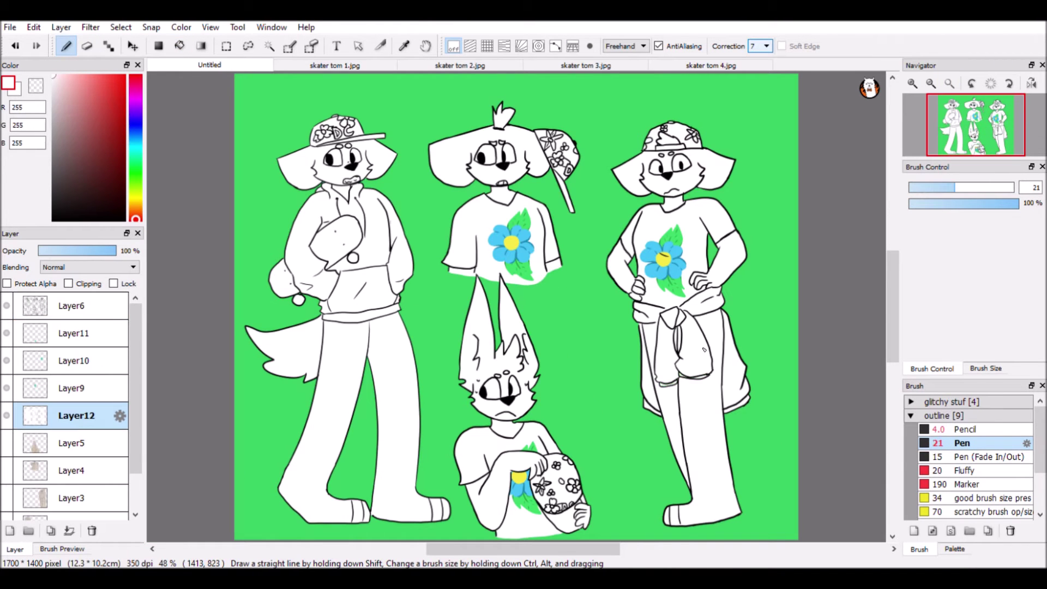
# Protect Layer12's alpha and fill the left-hand character's legs with grey (149, 149, 149)
pyautogui.scroll(3, 704, 349)
pyautogui.press('g')
pyautogui.click(954, 549)
pyautogui.click(937, 400)
pyautogui.click(7, 283)
pyautogui.click(534, 327)
pyautogui.hotkey('ctrl', 'z')
pyautogui.click(415, 273)
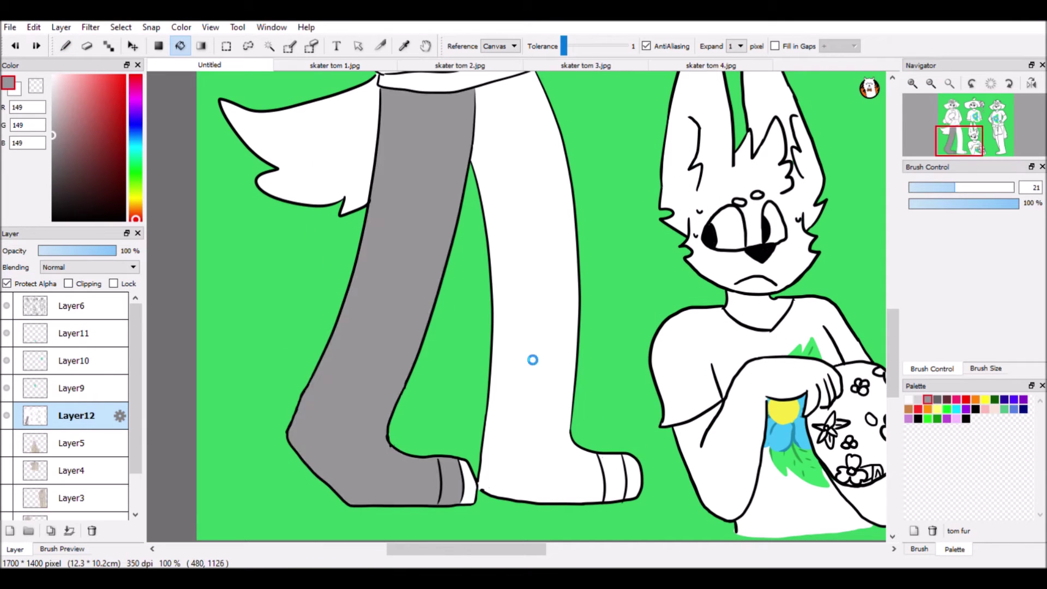
pyautogui.click(533, 360)
# Fill the fur of the left-hand, middle and seated characters with grey (170, 170, 170)
pyautogui.click(763, 137)
pyautogui.scroll(-5, 545, 327)
pyautogui.scroll(8, 545, 327)
pyautogui.click(627, 218)
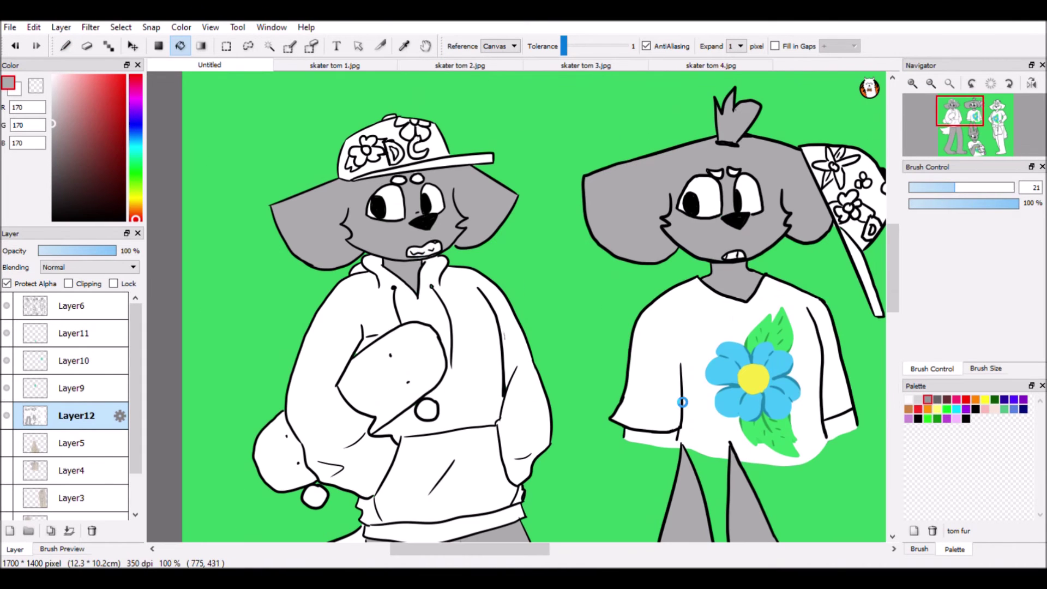
pyautogui.scroll(-3, 506, 303)
# Fill the right-hand character's arms, head, ears and the hair showing through the cap with the same grey
pyautogui.click(514, 302)
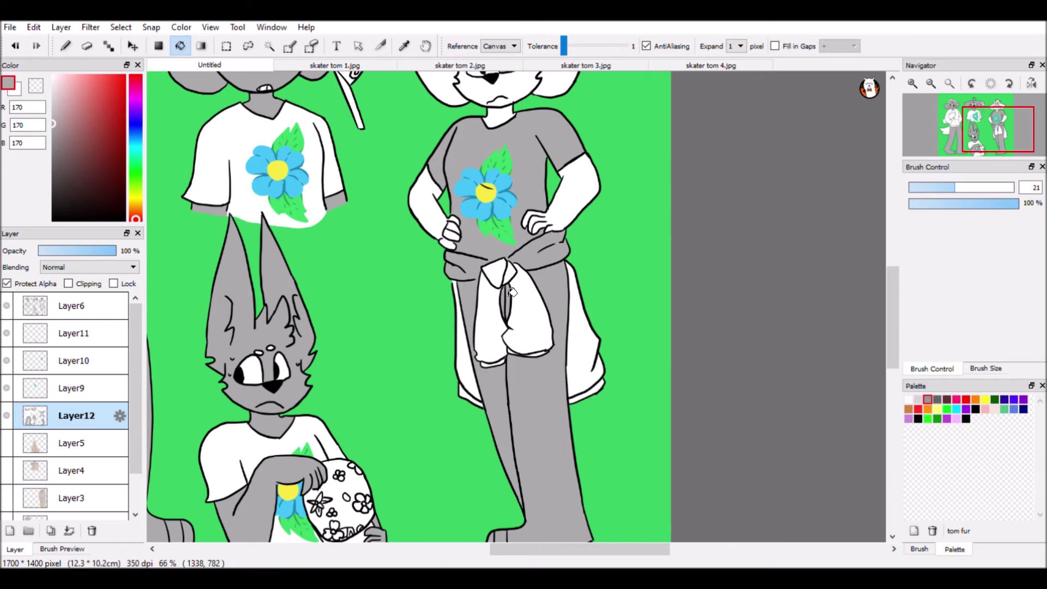
pyautogui.scroll(3, 514, 301)
pyautogui.scroll(6, 491, 273)
pyautogui.click(435, 241)
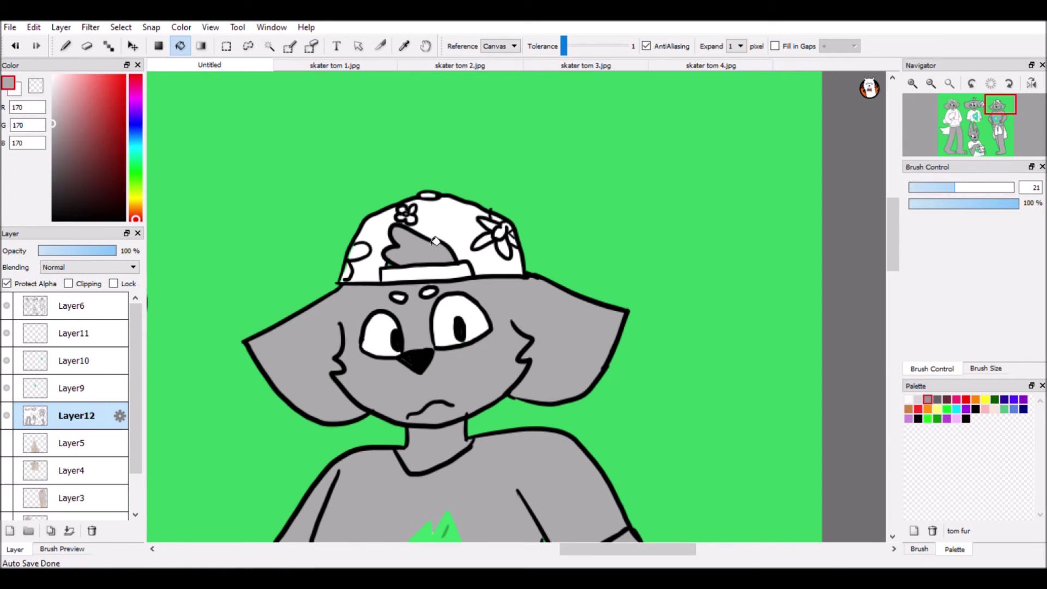
pyautogui.scroll(-8, 434, 240)
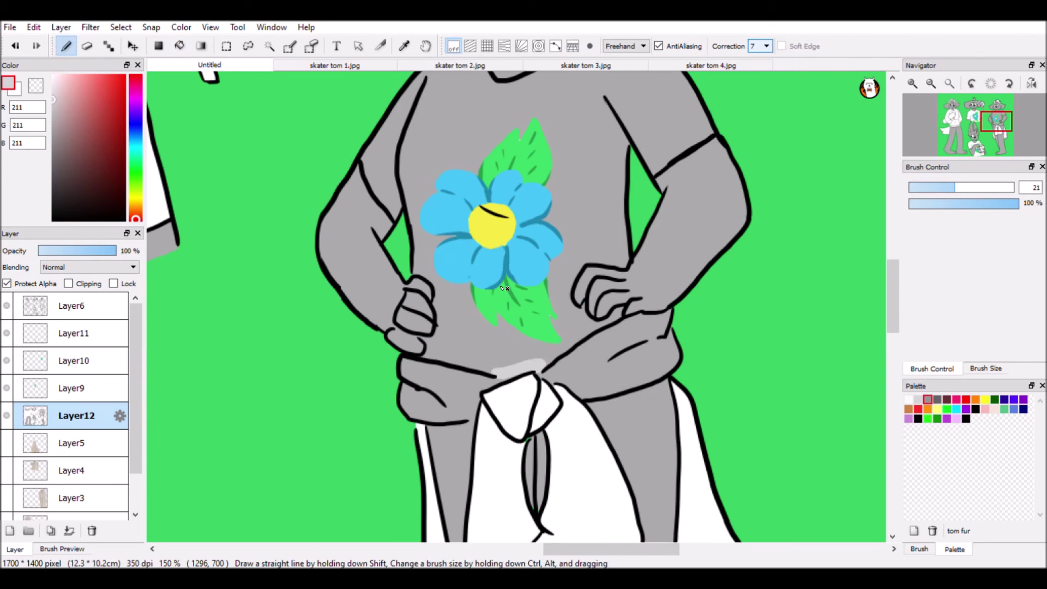
# Separate the right-hand shirt from the waist knot and fill the middle character's shirt with light grey (230, 230, 230)
pyautogui.keyDown('alt'); pyautogui.click(427, 138); pyautogui.keyUp('alt')
pyautogui.hscroll(-6, 428, 138)
pyautogui.click(341, 318)
pyautogui.scroll(-5, 342, 318)
pyautogui.scroll(10, 341, 318)
pyautogui.hscroll(-6, 341, 318)
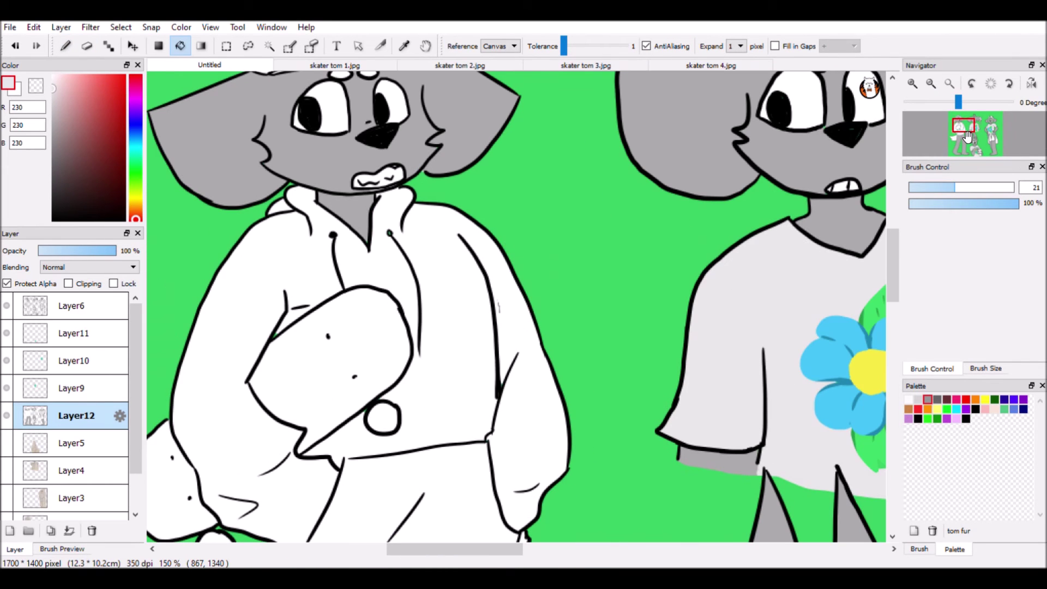
# Fill the left-hand character's hoodie with yellow (253, 255, 92) and paint its sleeves orange (255, 163, 0)
pyautogui.click(447, 338)
pyautogui.click(136, 208)
pyautogui.press('b')
pyautogui.click(124, 77)
pyautogui.moveTo(297, 232)
pyautogui.mouseDown()
pyautogui.moveTo(305, 297)
pyautogui.moveTo(229, 480)
pyautogui.mouseUp()
pyautogui.moveTo(491, 262); pyautogui.dragTo(545, 463)
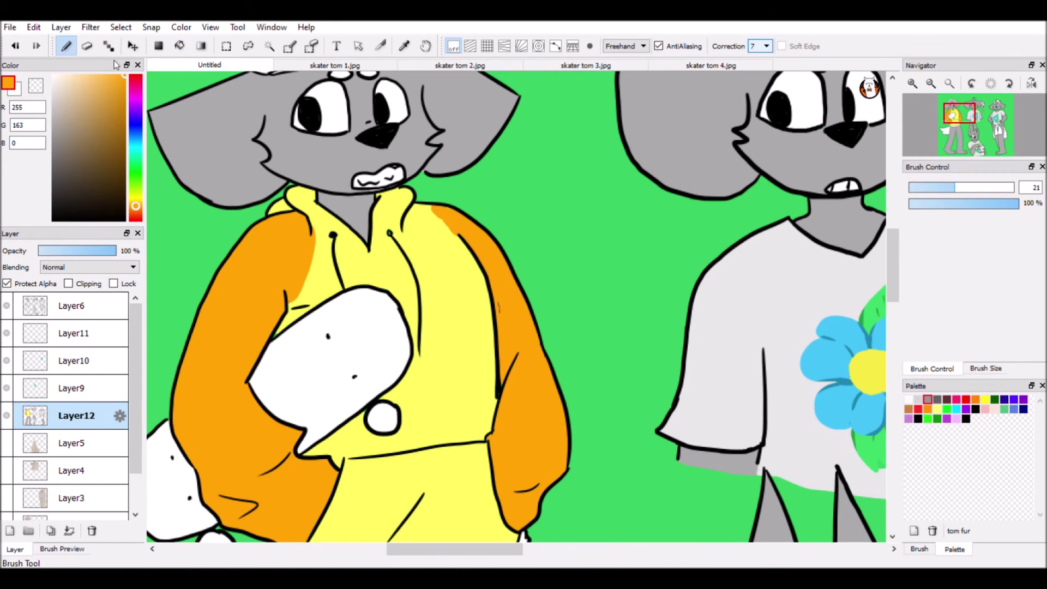
# Extend the orange over the hoodie's hood and shoulders, leaving a rounded yellow chest panel
pyautogui.moveTo(403, 210); pyautogui.dragTo(458, 235)
pyautogui.moveTo(316, 240)
pyautogui.mouseDown()
pyautogui.moveTo(350, 234)
pyautogui.moveTo(297, 298)
pyautogui.mouseUp()
pyautogui.keyDown('alt'); pyautogui.click(327, 254); pyautogui.keyUp('alt')
pyautogui.press('g')
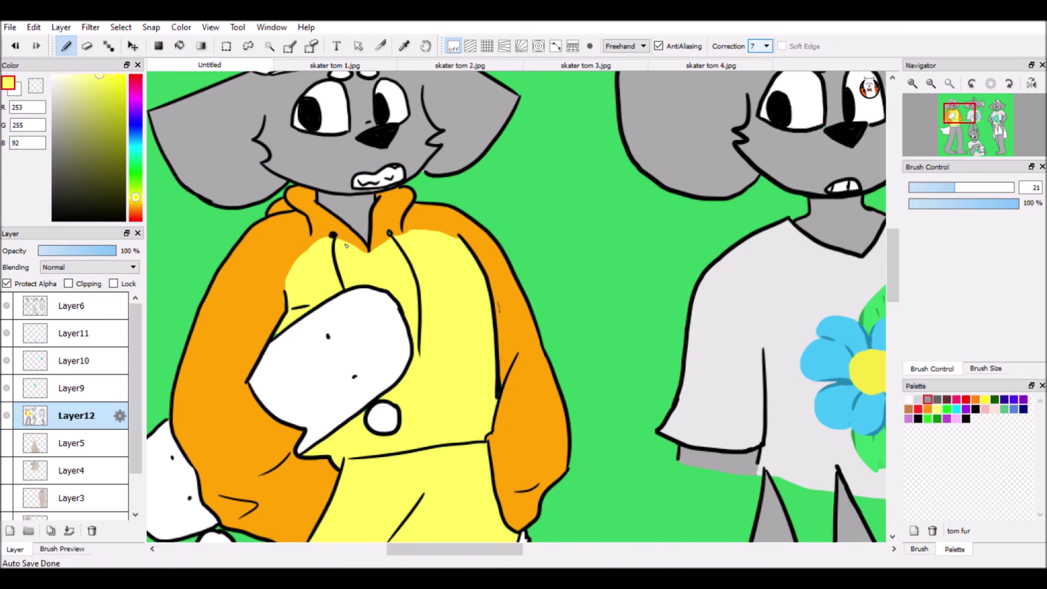
# Recolour the hoodie with deeper orange (255, 142, 0) sleeves, pocket and hem and a brighter yellow front
pyautogui.scroll(-6, 491, 306)
pyautogui.keyDown('ctrl'); pyautogui.scroll(-1, 555, 287); pyautogui.keyUp('ctrl')
pyautogui.click(381, 180)
pyautogui.click(491, 300)
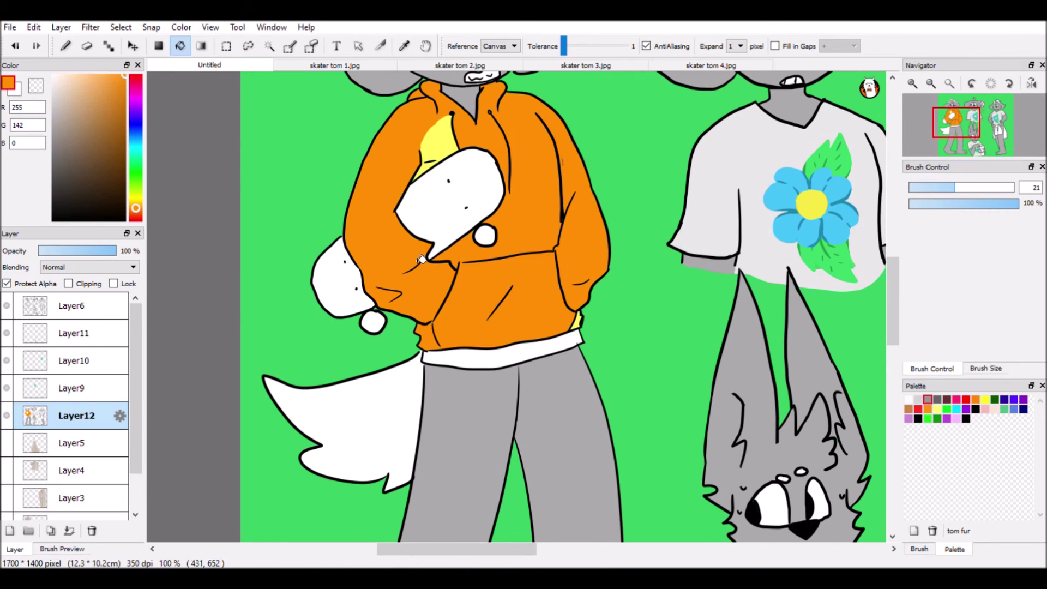
pyautogui.hotkey('ctrl', 'z')
pyautogui.click(502, 355)
pyautogui.click(507, 306)
pyautogui.click(523, 174)
pyautogui.click(433, 136)
pyautogui.click(428, 338)
pyautogui.click(579, 321)
# Fill the jacket tied around the right-hand character's waist with the hoodie's orange and yellow
pyautogui.moveTo(956, 122)
pyautogui.mouseDown()
pyautogui.moveTo(982, 143)
pyautogui.moveTo(973, 124)
pyautogui.moveTo(986, 156)
pyautogui.mouseUp()
pyautogui.keyDown('alt'); pyautogui.click(234, 284); pyautogui.keyUp('alt')
pyautogui.click(859, 381)
pyautogui.press('b')
pyautogui.press('g')
pyautogui.press('b')
pyautogui.press('g')
pyautogui.click(540, 218)
# Paint the left-hand character's tail with a red (255, 0, 0) tip, an orange middle and a yellow (253, 255, 0) base
pyautogui.moveTo(990, 143)
pyautogui.mouseDown()
pyautogui.moveTo(990, 127)
pyautogui.moveTo(959, 122)
pyautogui.mouseUp()
pyautogui.click(966, 399)
pyautogui.press('b')
pyautogui.moveTo(295, 469); pyautogui.dragTo(251, 421)
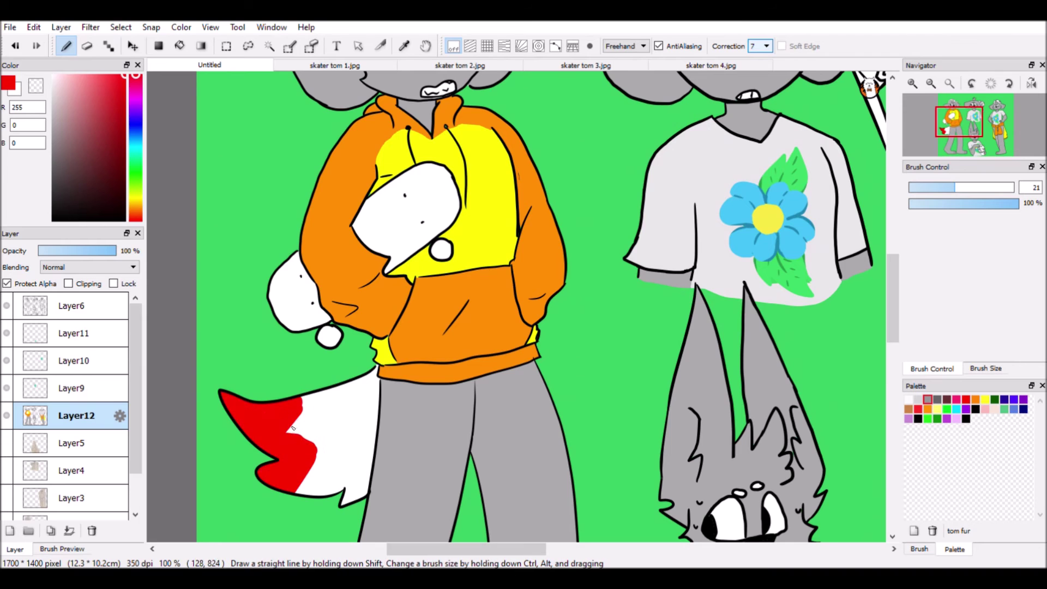
pyautogui.click(975, 399)
pyautogui.moveTo(308, 395); pyautogui.dragTo(300, 488)
pyautogui.moveTo(354, 389); pyautogui.dragTo(349, 493)
pyautogui.moveTo(322, 403); pyautogui.dragTo(327, 452)
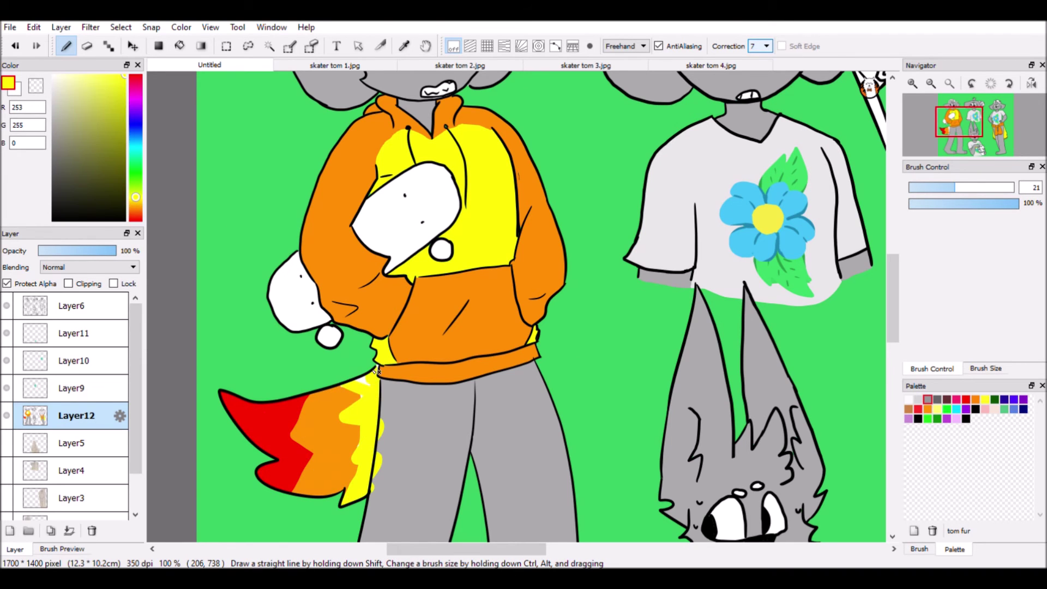
pyautogui.keyDown('alt'); pyautogui.click(390, 396); pyautogui.keyUp('alt')
# Fill the left-hand character's skateboard and cap with dark grey (61, 59, 62)
pyautogui.moveTo(989, 154); pyautogui.dragTo(990, 149)
pyautogui.press('g')
pyautogui.click(392, 289)
pyautogui.click(283, 365)
pyautogui.scroll(-2, 738, 190)
pyautogui.keyDown('alt'); pyautogui.click(414, 208); pyautogui.keyUp('alt')
pyautogui.scroll(4, 415, 207)
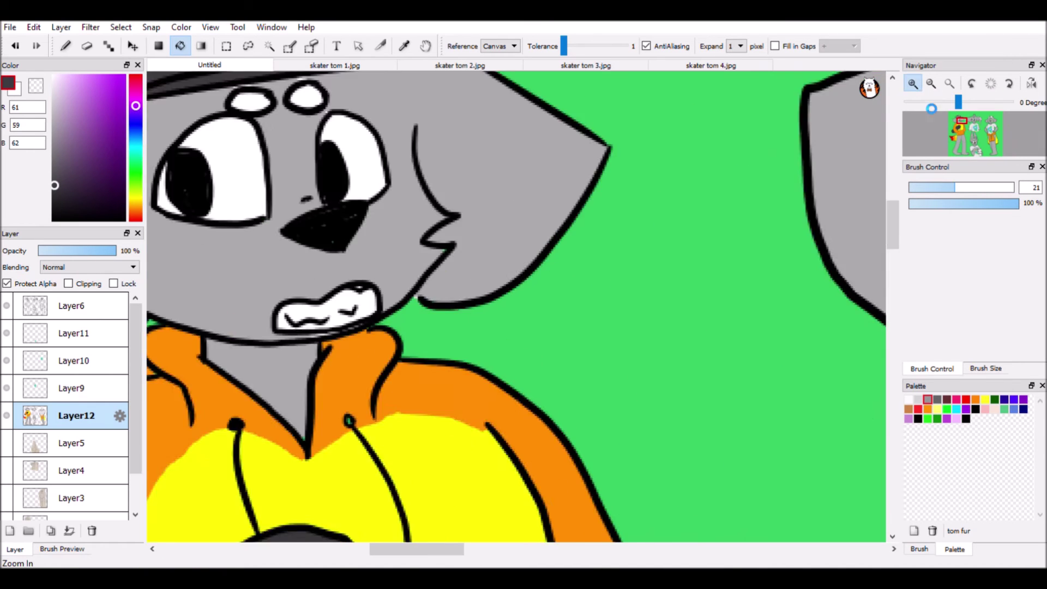
# Fill the other characters' caps with the same dark grey, leaving the flower petals white
pyautogui.press('b')
pyautogui.moveTo(414, 207); pyautogui.dragTo(716, 79)
pyautogui.press('g')
pyautogui.click(567, 207)
pyautogui.press('b')
pyautogui.click(1001, 104)
pyautogui.click(976, 158)
pyautogui.click(976, 150)
# Paint the centres of the flowers on the middle characters' dark grey caps yellow (251, 253, 67)
pyautogui.press('g')
pyautogui.click(562, 425)
pyautogui.press('b')
pyautogui.click(974, 105)
pyautogui.click(952, 105)
pyautogui.click(998, 123)
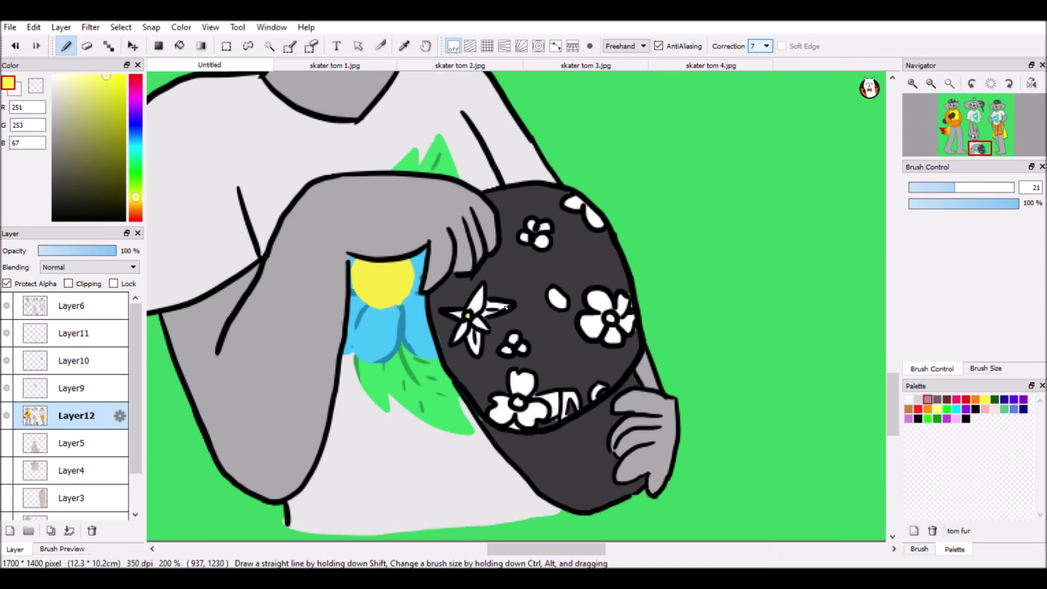
pyautogui.click(998, 117)
pyautogui.click(995, 103)
pyautogui.click(974, 105)
# Paint the petals of the rounded flower beside the leaf pink (253, 67, 217) on both middle characters' caps
pyautogui.click(947, 418)
pyautogui.click(597, 264)
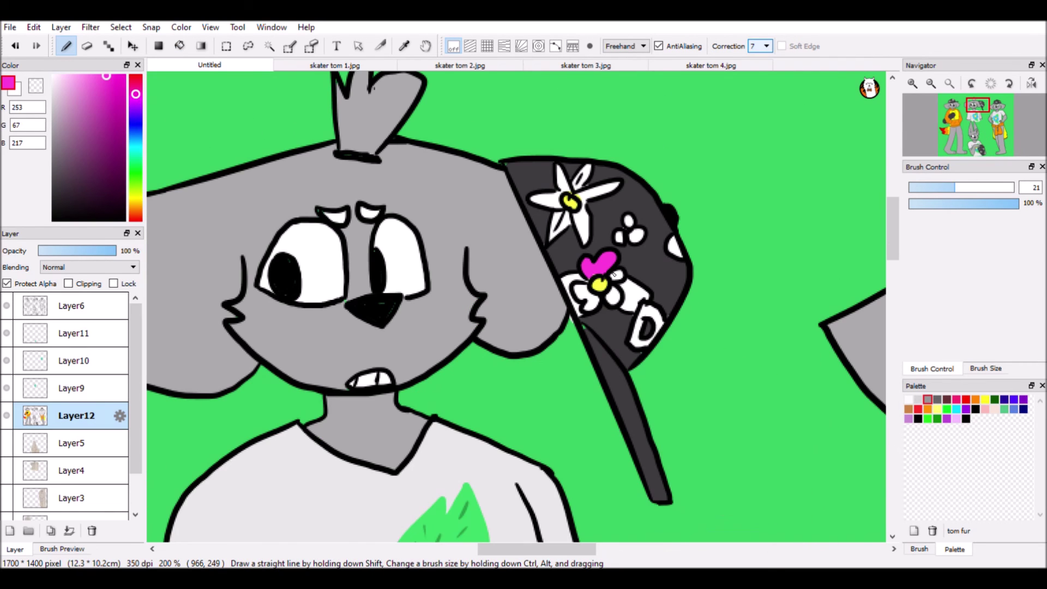
pyautogui.click(599, 299)
pyautogui.click(952, 105)
pyautogui.click(950, 106)
pyautogui.moveTo(474, 148); pyautogui.dragTo(489, 154)
pyautogui.click(457, 171)
pyautogui.click(981, 148)
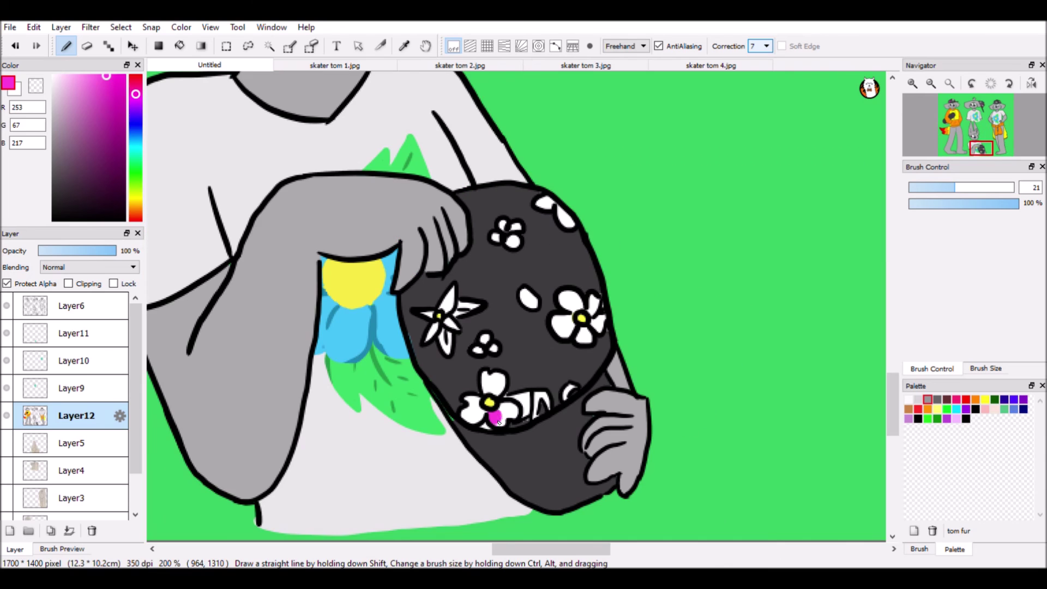
# Paint the leaves on the middle characters' caps green and the rounded flower near the cap's edge cyan
pyautogui.click(952, 107)
pyautogui.click(974, 105)
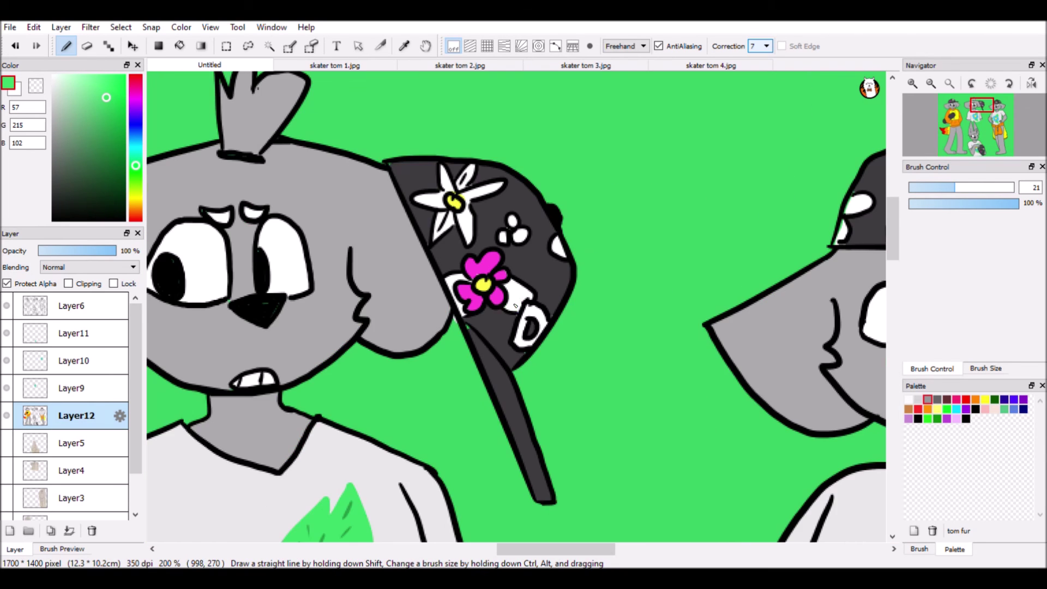
pyautogui.click(997, 118)
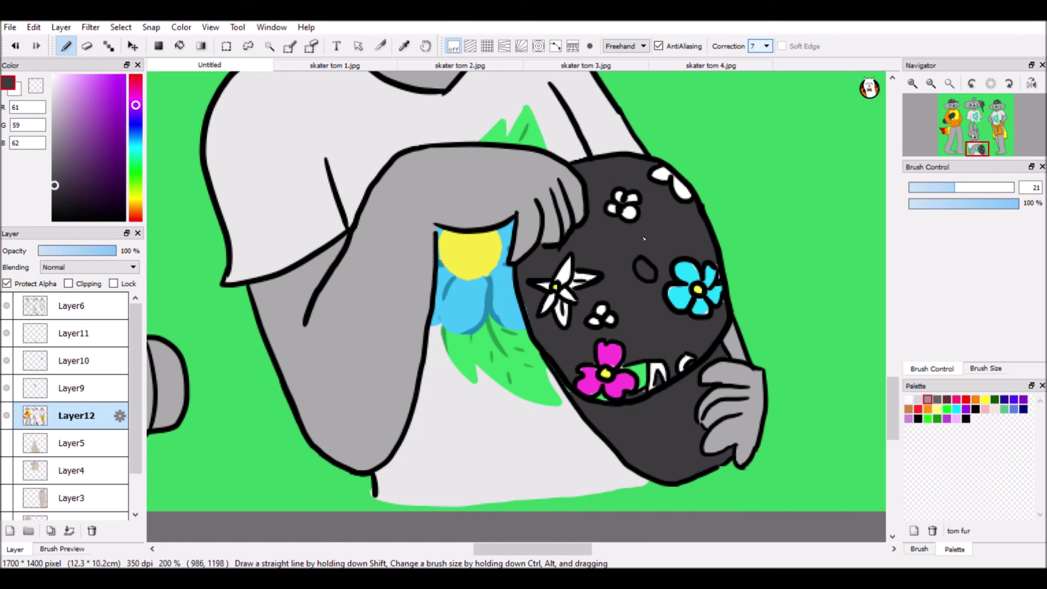
pyautogui.moveTo(573, 281); pyautogui.dragTo(592, 281)
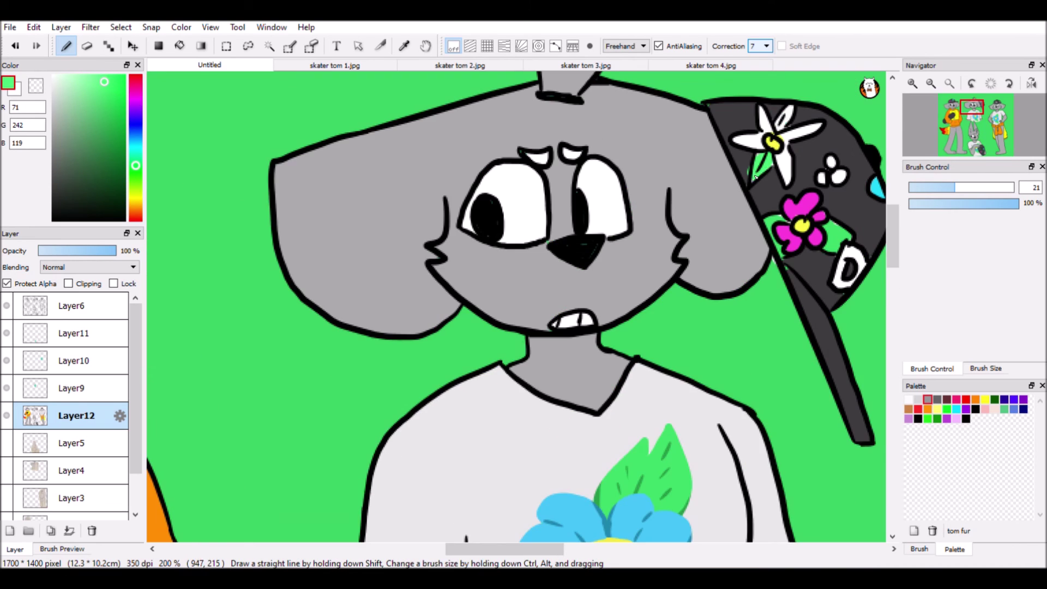